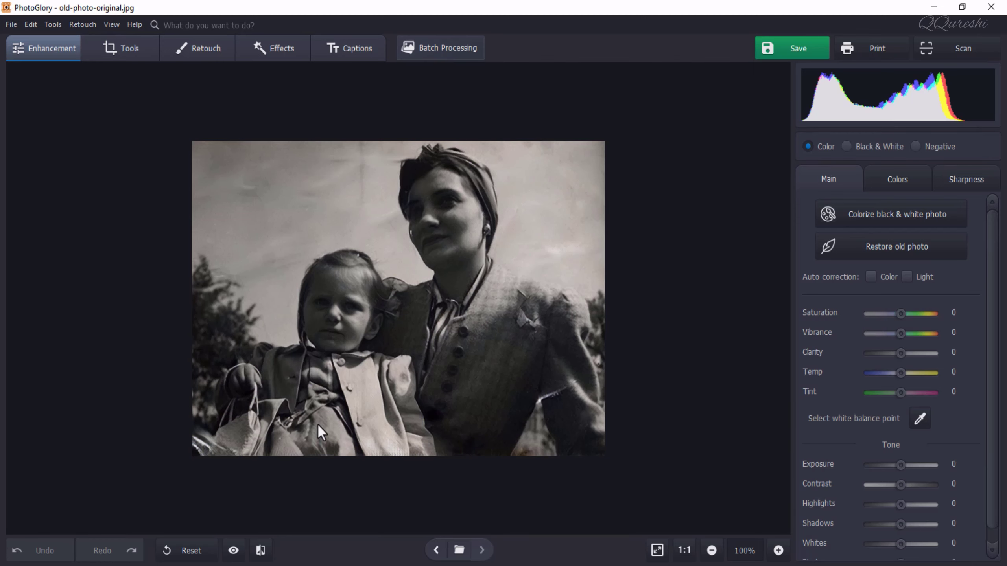
- Run the old-photo restoration, checking it against the original, and colorize the restored black-and-white photo
{"action": "left_click", "coordinate": [234, 552]}
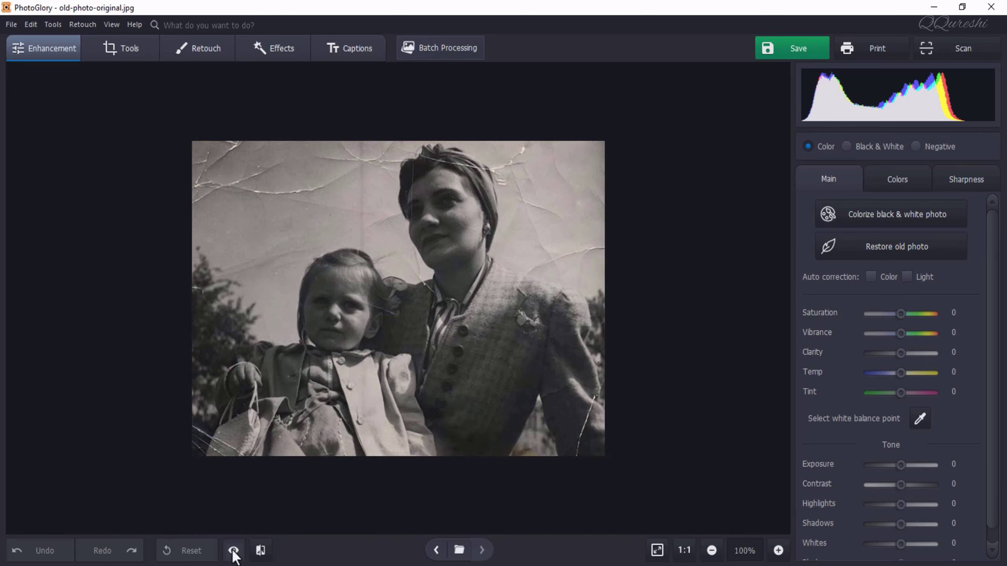
{"action": "left_click", "coordinate": [234, 552]}
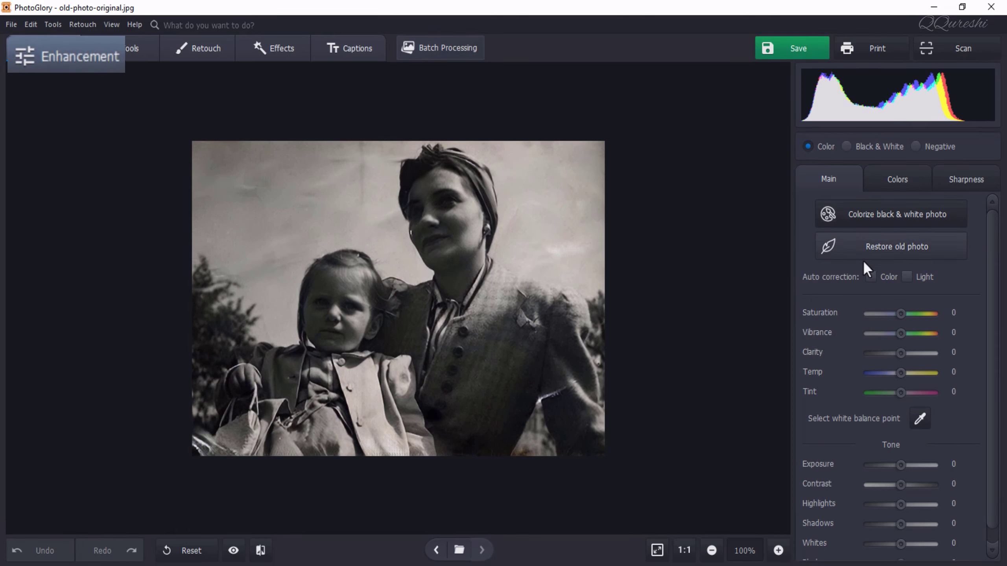
{"action": "left_click", "coordinate": [880, 249]}
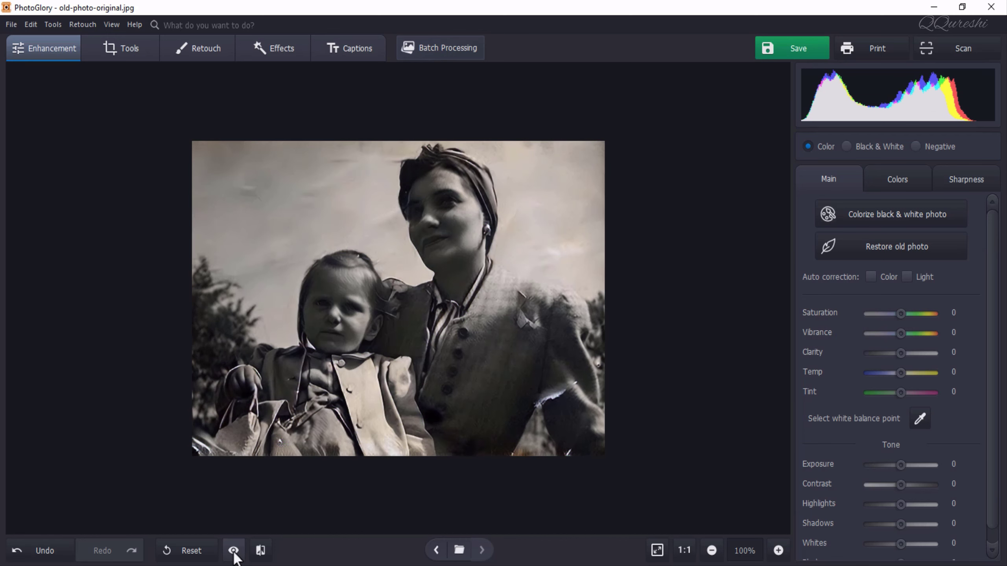
{"action": "left_click", "coordinate": [234, 551]}
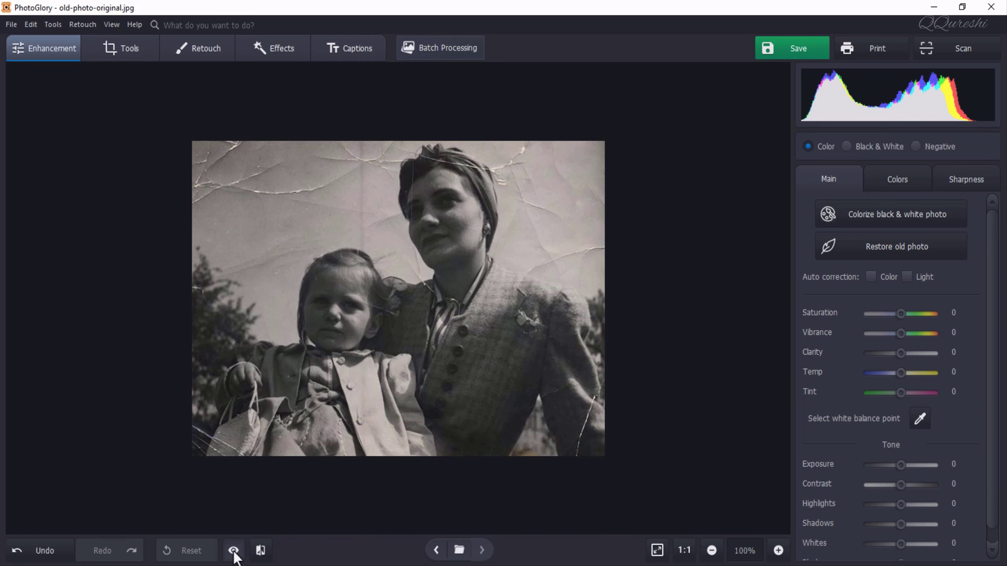
{"action": "left_click", "coordinate": [234, 552]}
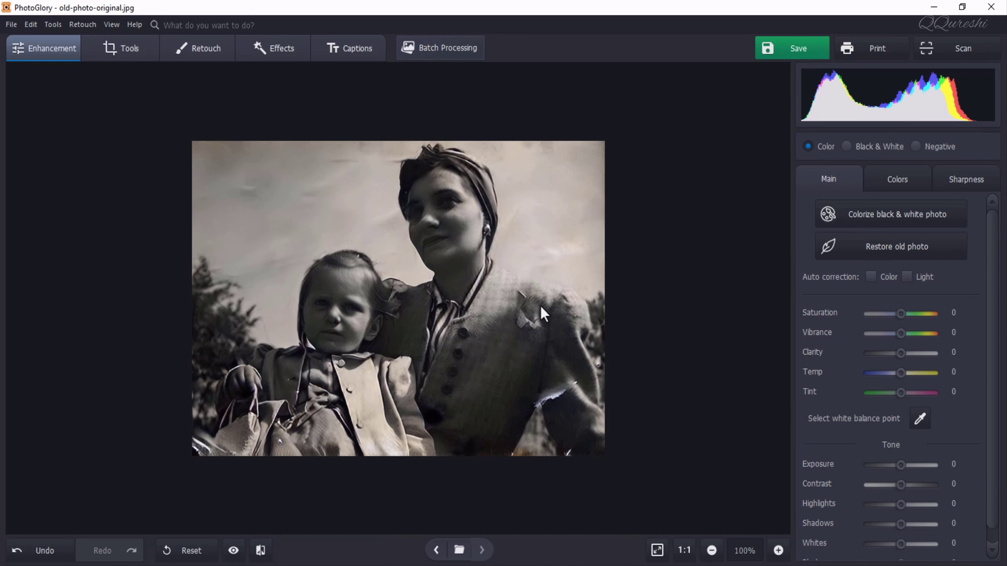
{"action": "left_click", "coordinate": [880, 215]}
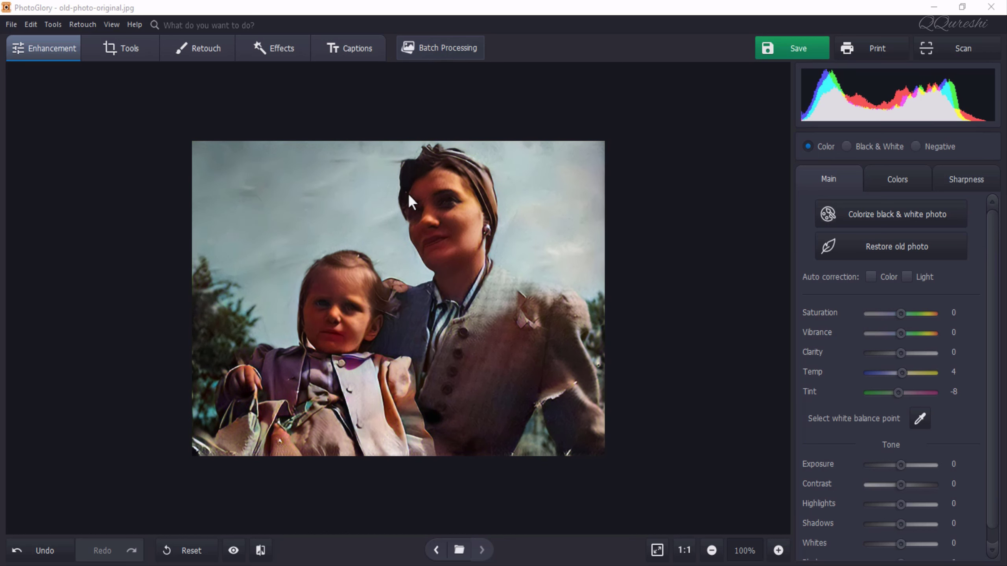
- Try the automatic color and light corrections on the colorized photo and switch both off again
{"action": "left_click", "coordinate": [870, 278]}
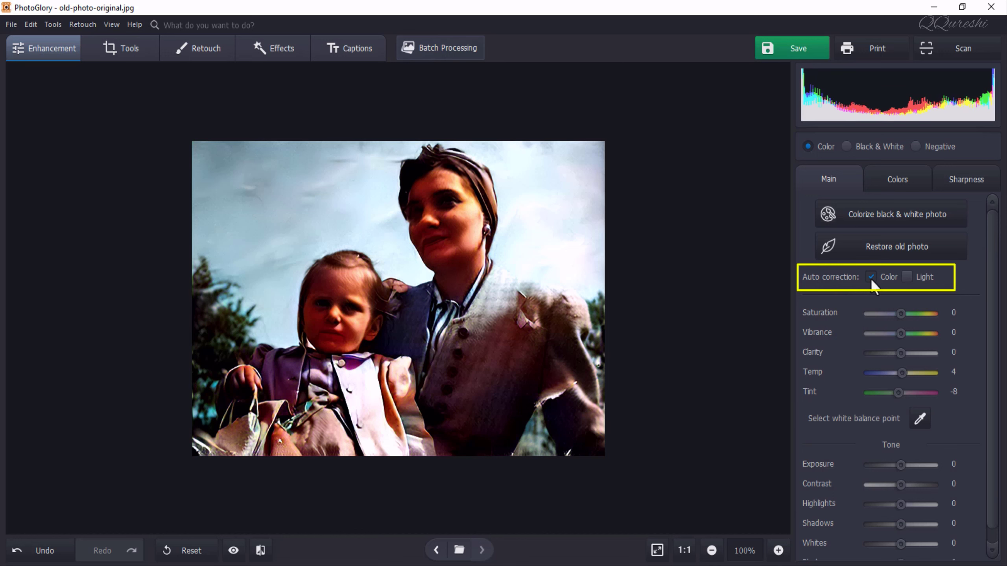
{"action": "left_click", "coordinate": [905, 278]}
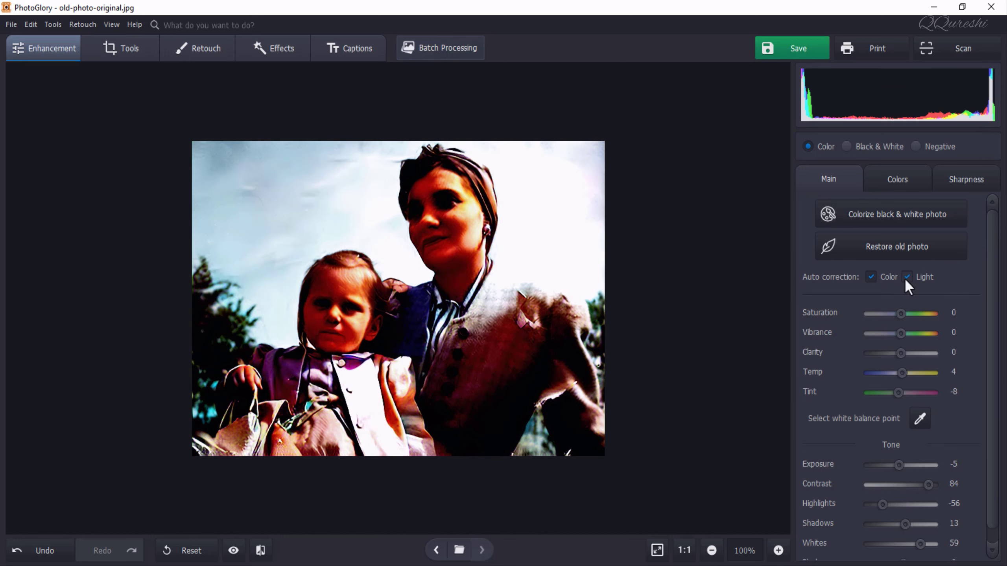
{"action": "left_click", "coordinate": [906, 277]}
{"action": "left_click", "coordinate": [870, 276]}
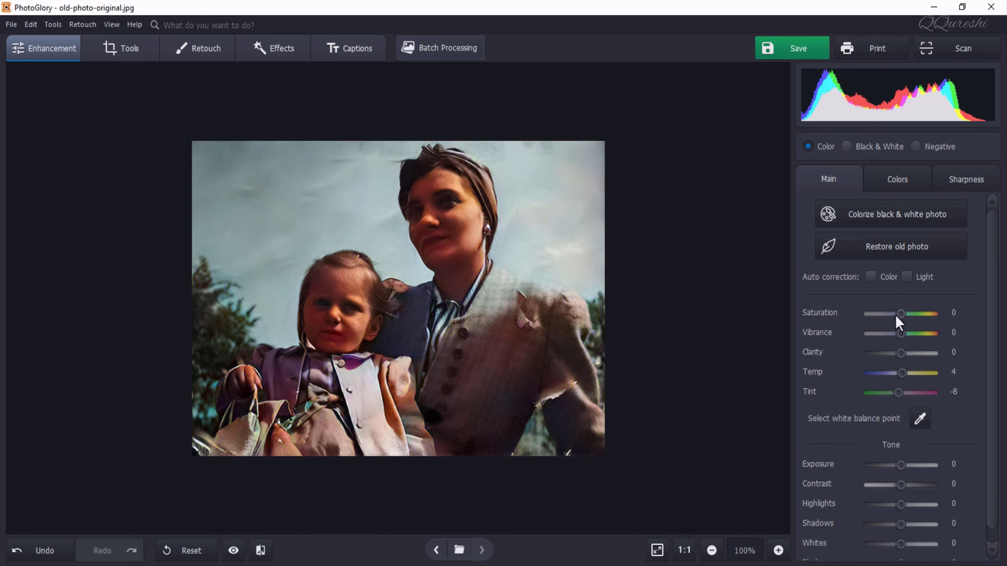
- Set saturation to -15, vibrance to -6 and clarity to 40, and pick the child's light coat as white balance point
{"action": "mouse_move", "coordinate": [901, 334]}
{"action": "left_mouse_down"}
{"action": "mouse_move", "coordinate": [885, 315]}
{"action": "mouse_move", "coordinate": [896, 315]}
{"action": "left_mouse_up"}
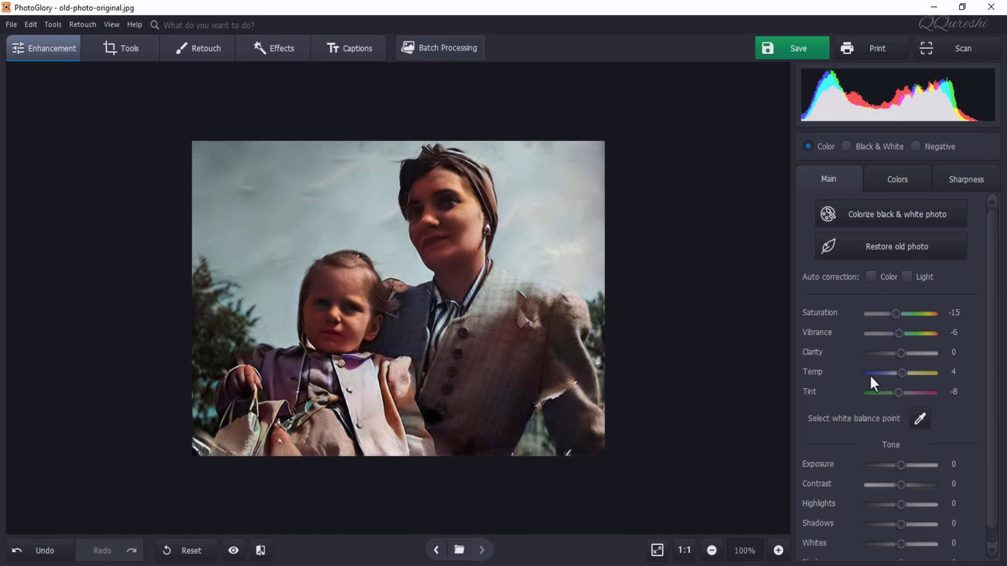
{"action": "left_click_drag", "start_coordinate": [899, 351], "coordinate": [913, 352]}
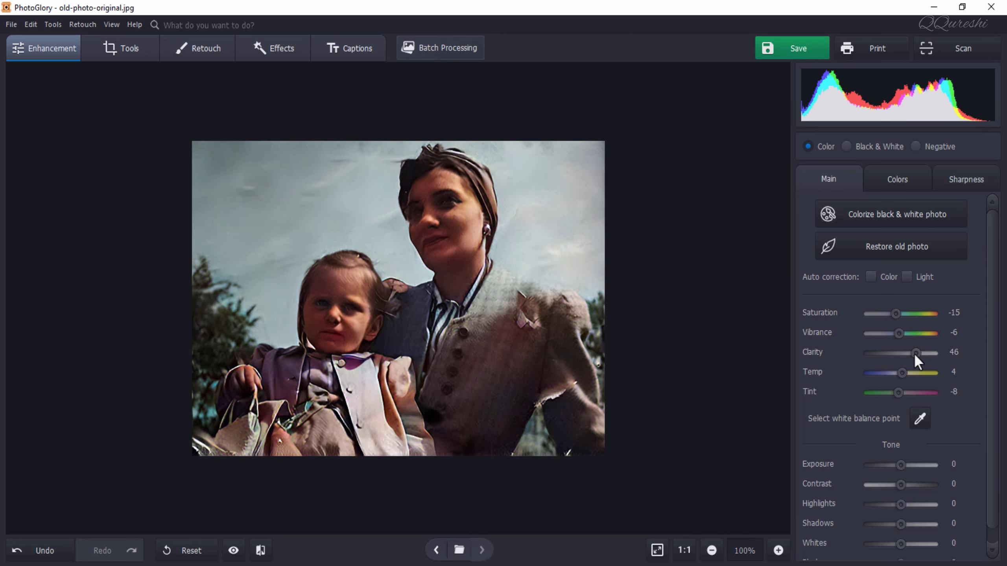
{"action": "left_click", "coordinate": [918, 417]}
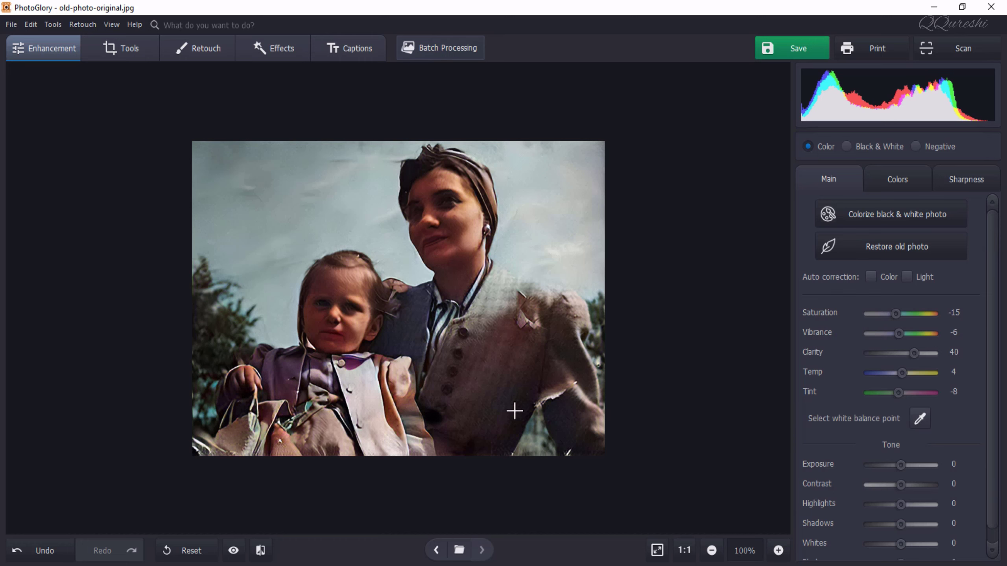
{"action": "left_click", "coordinate": [366, 398]}
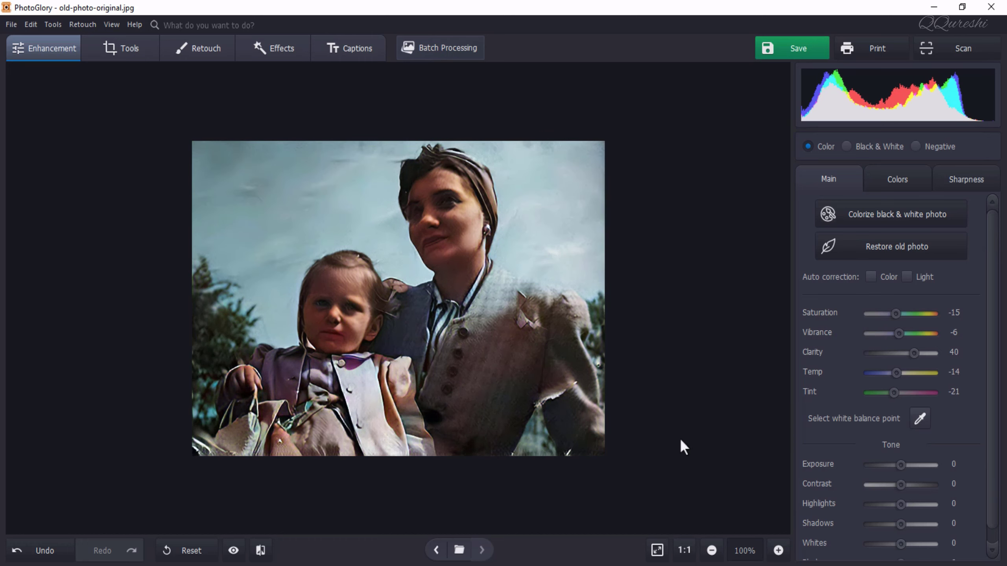
- Adjust the photo's tone with contrast 13, highlights 19, shadows -2, whites -8 and blacks 33
{"action": "scroll", "coordinate": [850, 443], "scroll_direction": "down", "scroll_amount": 1}
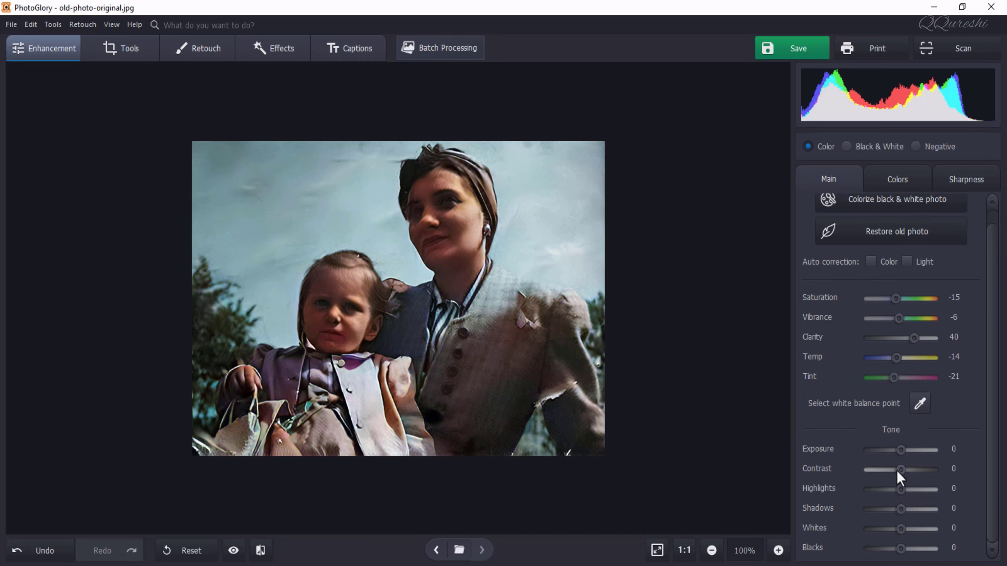
{"action": "left_click_drag", "start_coordinate": [898, 470], "coordinate": [905, 470]}
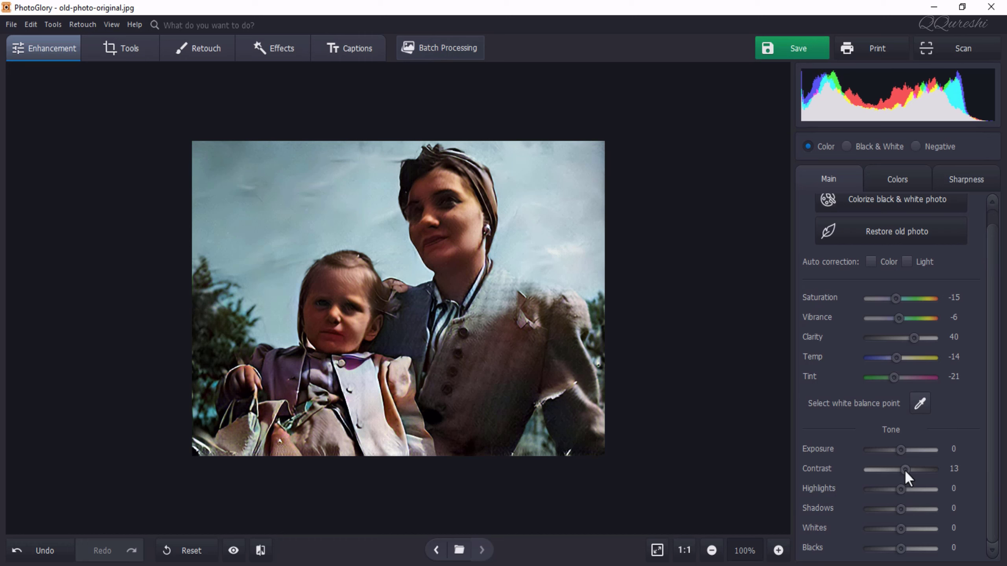
{"action": "left_click_drag", "start_coordinate": [900, 490], "coordinate": [910, 548]}
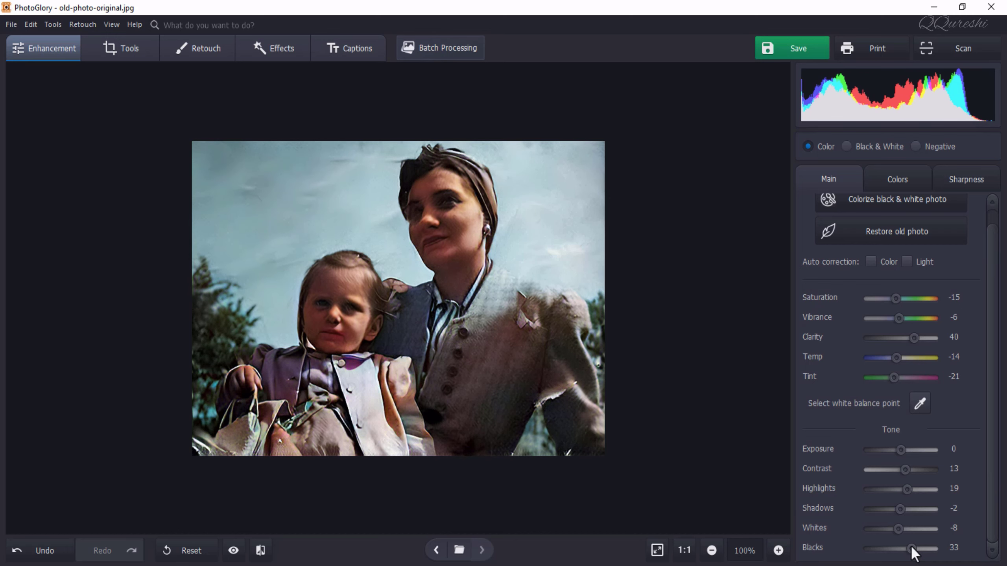
- Look over the hue, saturation and luminance adjustments available for the individual colors
{"action": "left_click", "coordinate": [899, 178]}
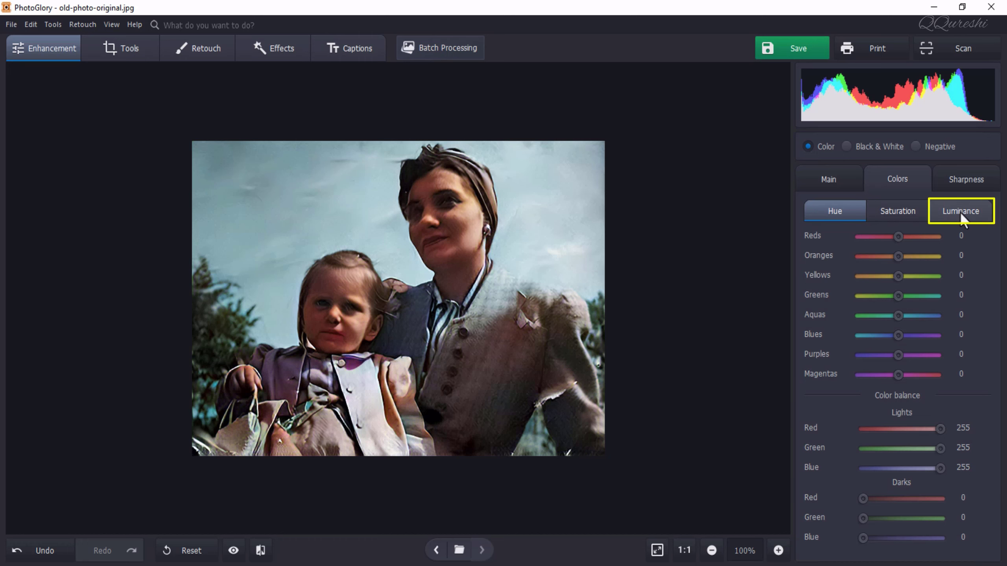
{"action": "left_click", "coordinate": [892, 213]}
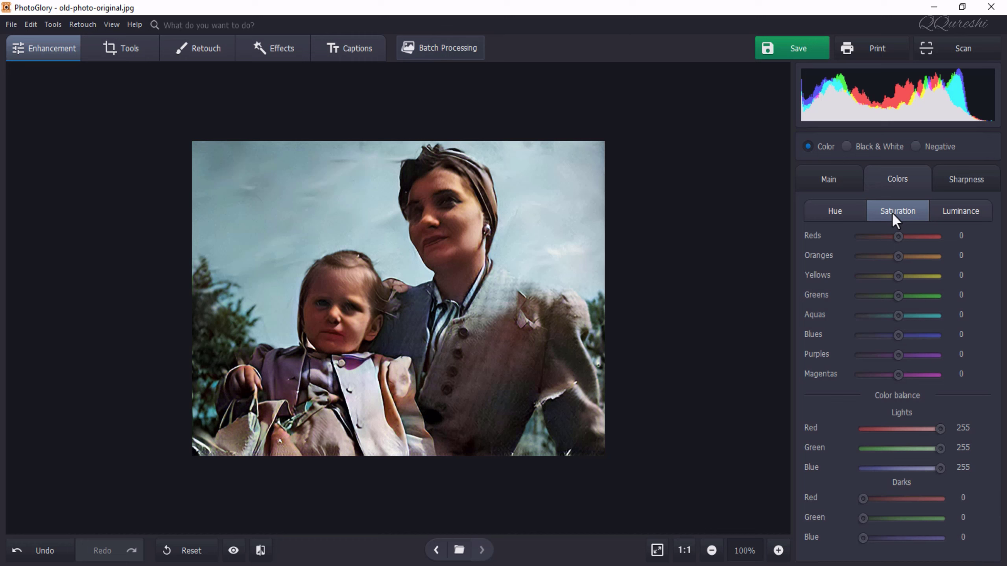
{"action": "left_click", "coordinate": [955, 208]}
{"action": "left_click", "coordinate": [834, 214]}
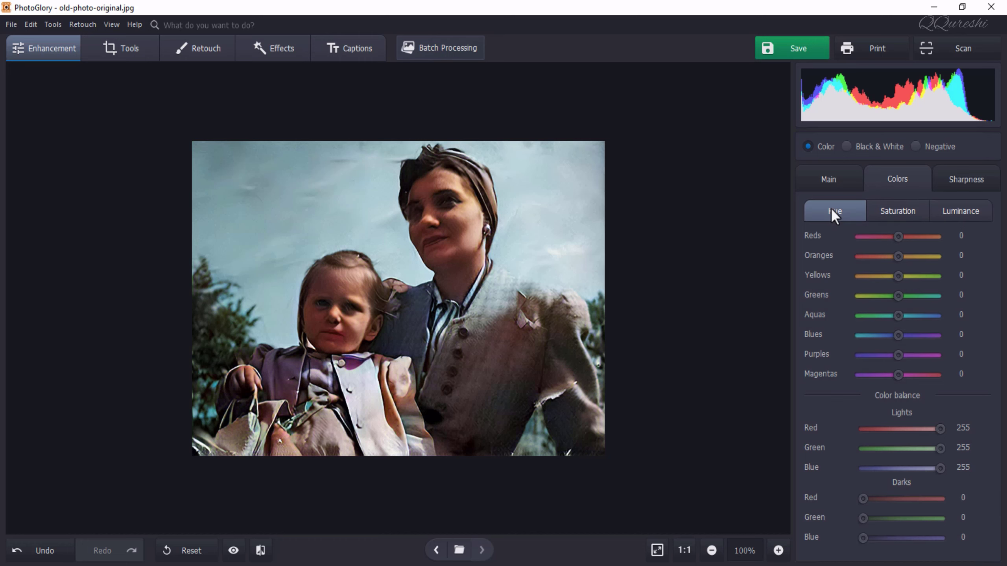
- Set the photo's sharpening amount to 94 and raise the blur amount slightly
{"action": "left_click", "coordinate": [967, 180]}
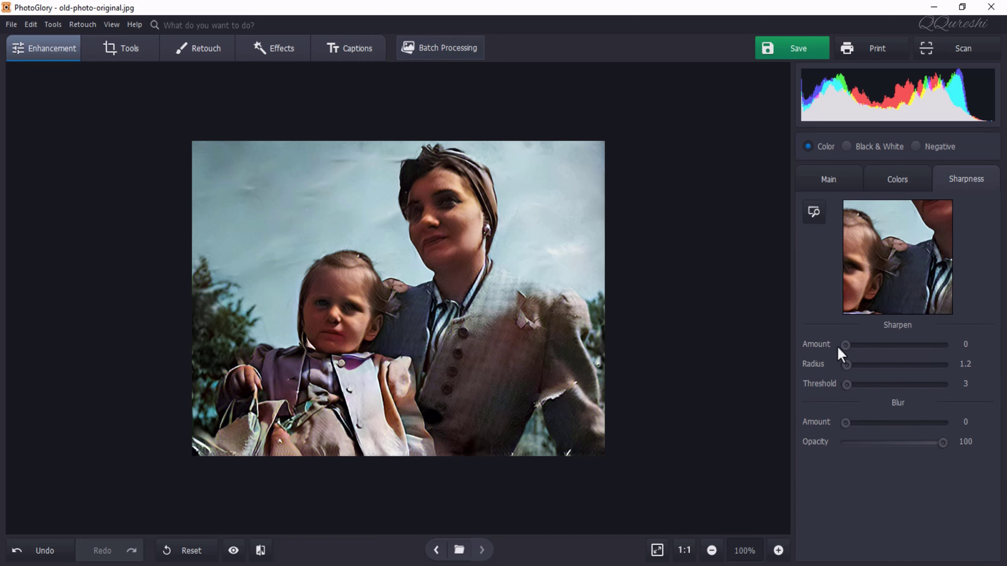
{"action": "left_click_drag", "start_coordinate": [844, 344], "coordinate": [860, 344]}
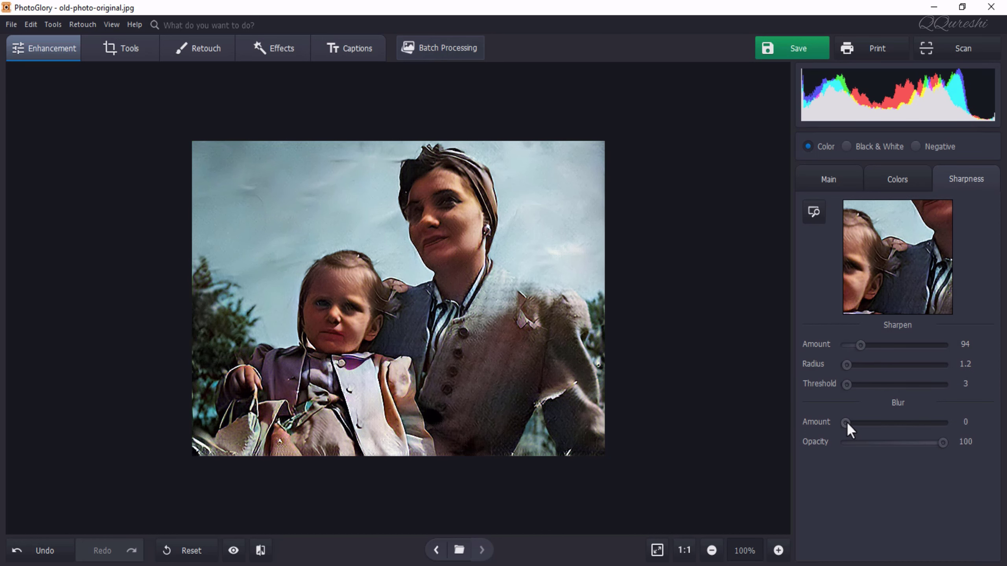
{"action": "left_click_drag", "start_coordinate": [846, 422], "coordinate": [855, 422]}
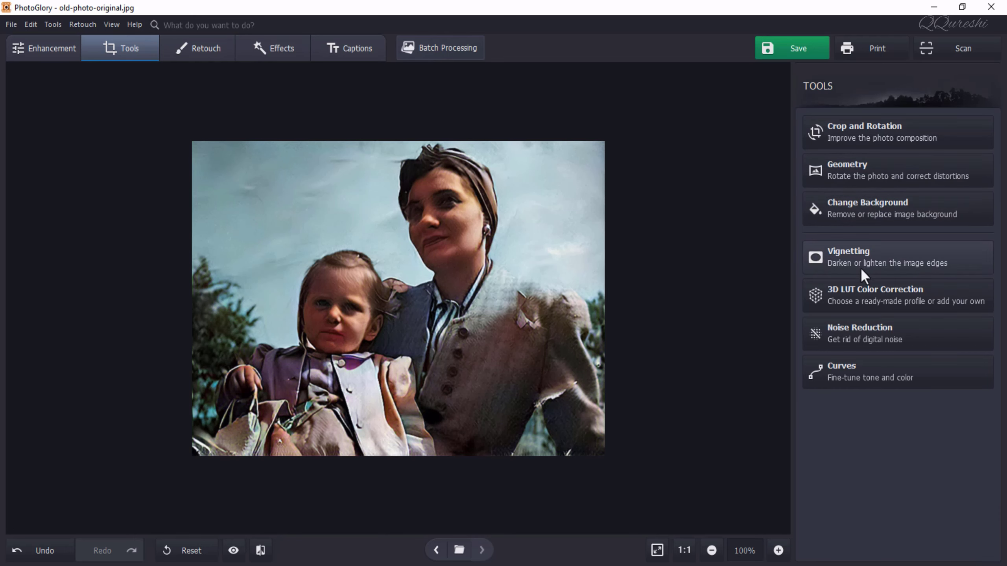
- Try the Metropolis 3D LUT profile, then use Golden Age instead with its amount reduced to about three quarters
{"action": "left_click", "coordinate": [870, 293]}
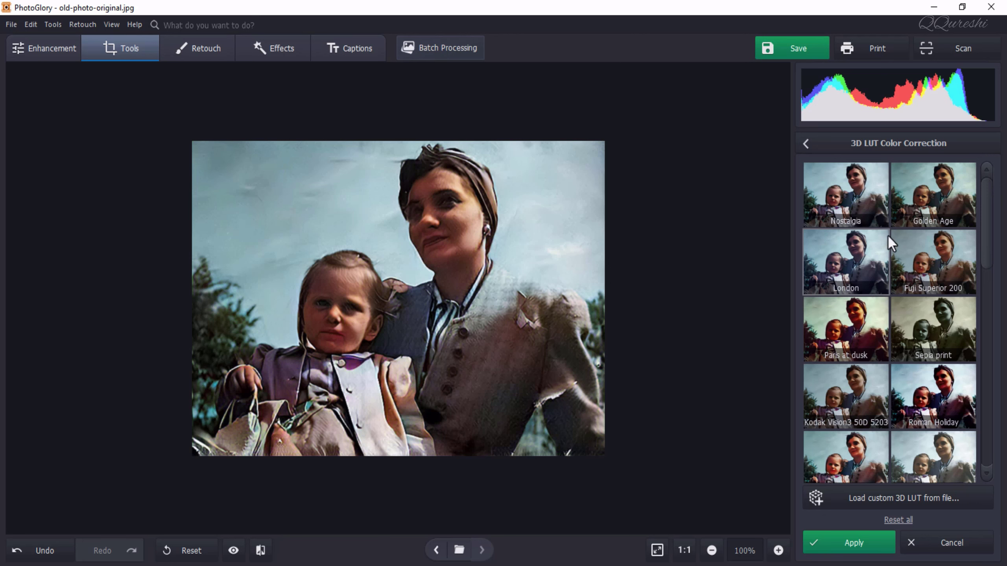
{"action": "scroll", "coordinate": [922, 205], "scroll_direction": "down", "scroll_amount": 5}
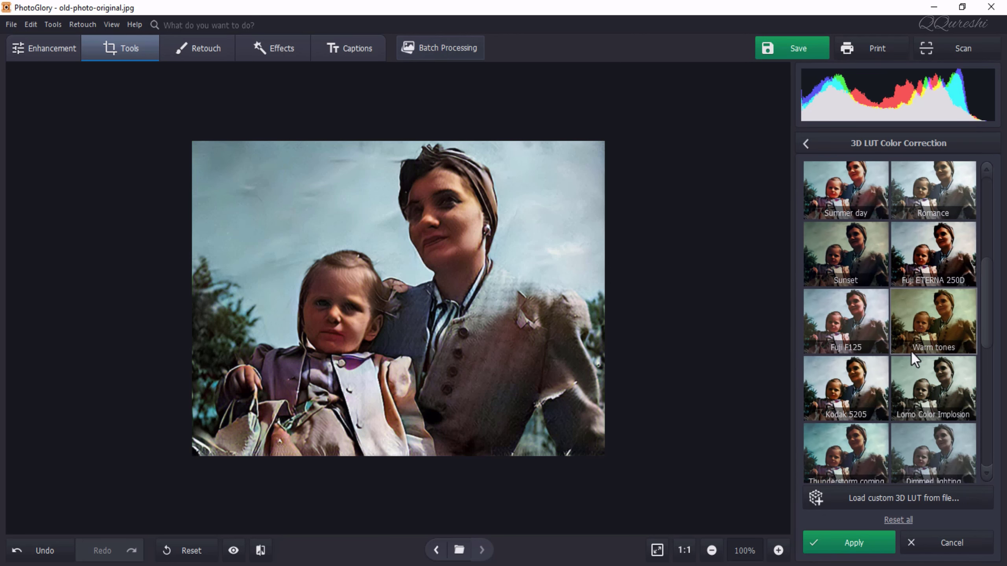
{"action": "scroll", "coordinate": [911, 350], "scroll_direction": "down", "scroll_amount": 10}
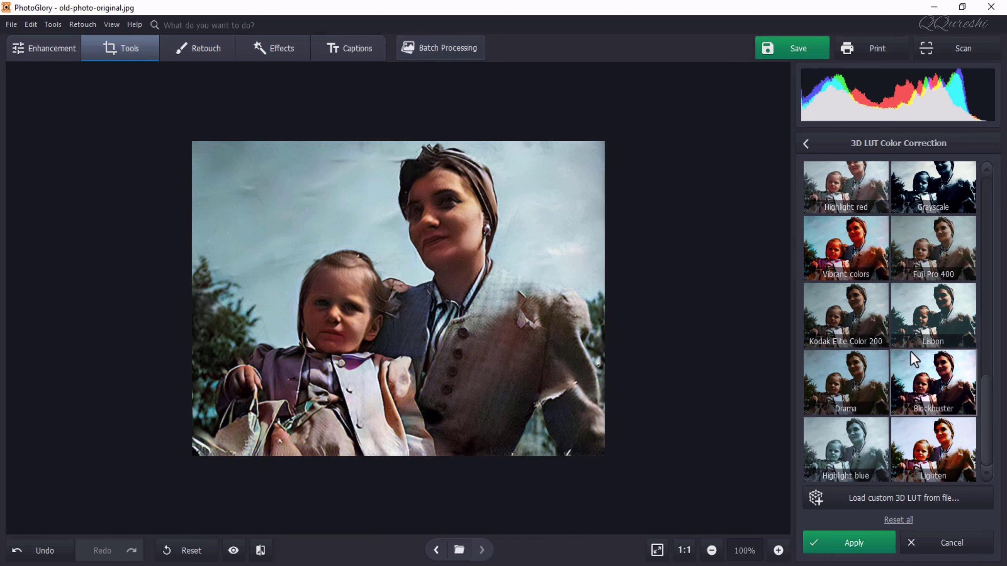
{"action": "scroll", "coordinate": [897, 374], "scroll_direction": "up", "scroll_amount": 3}
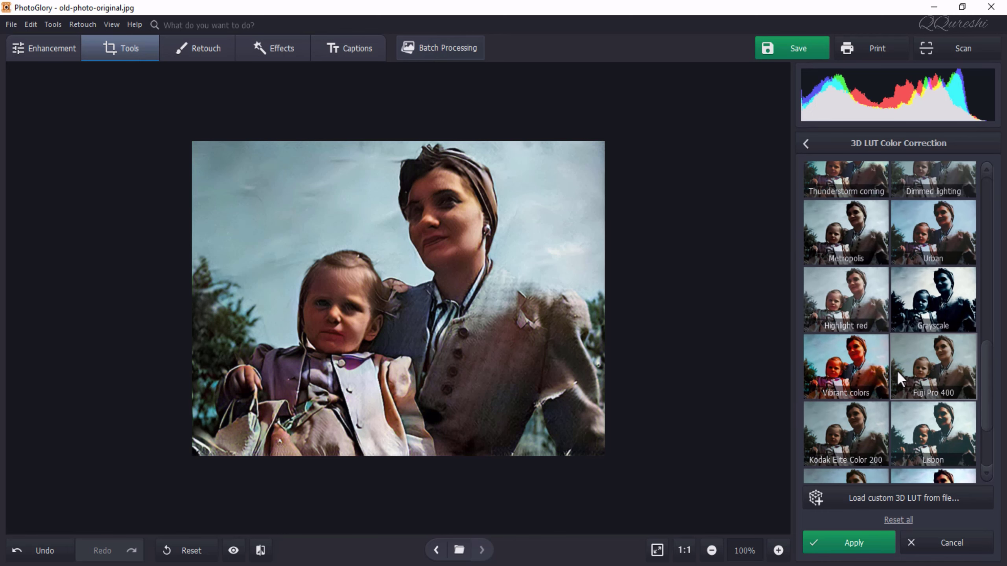
{"action": "left_click", "coordinate": [853, 222]}
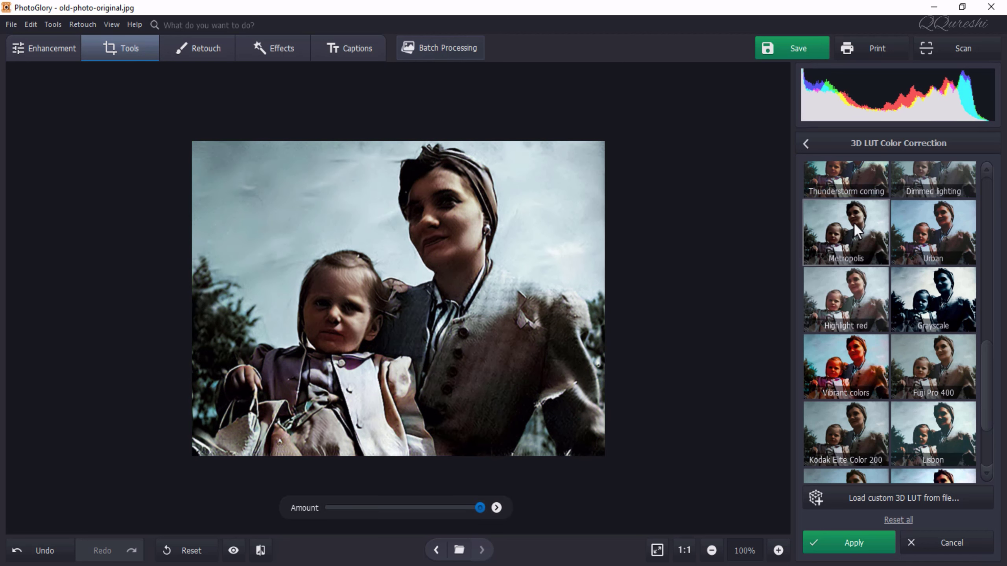
{"action": "scroll", "coordinate": [892, 277], "scroll_direction": "up", "scroll_amount": 5}
{"action": "left_click", "coordinate": [939, 190]}
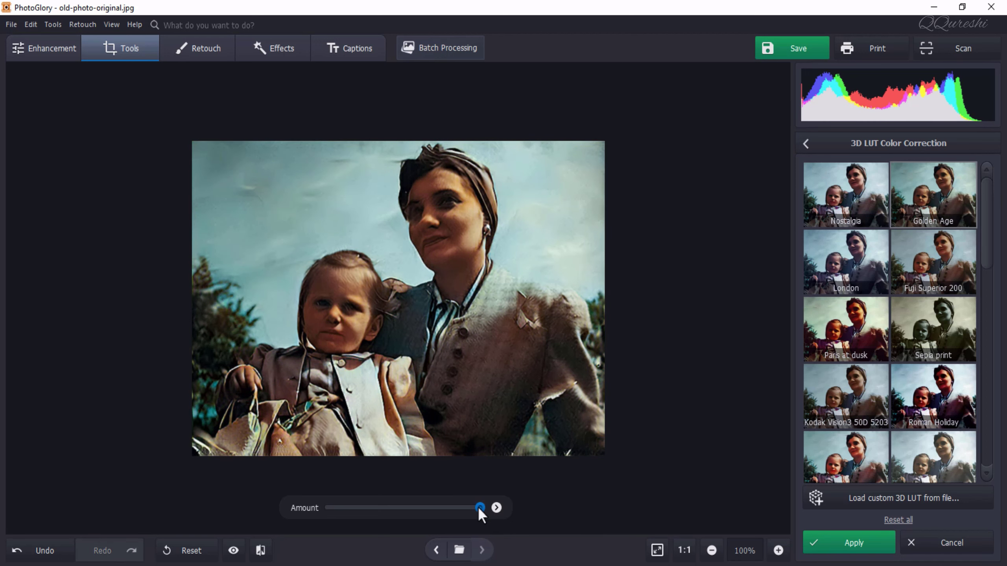
{"action": "left_click_drag", "start_coordinate": [394, 514], "coordinate": [445, 508]}
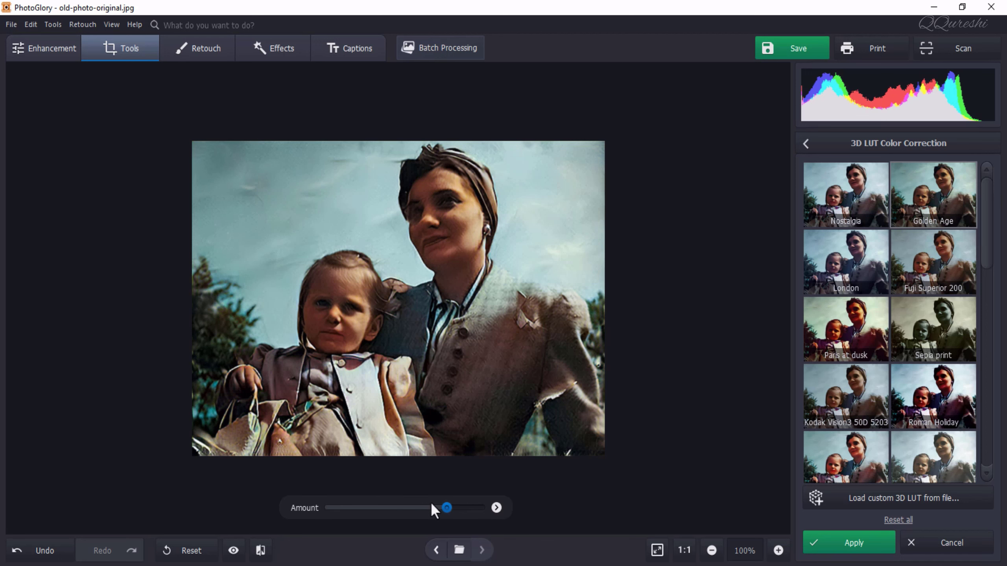
{"action": "left_click", "coordinate": [806, 143]}
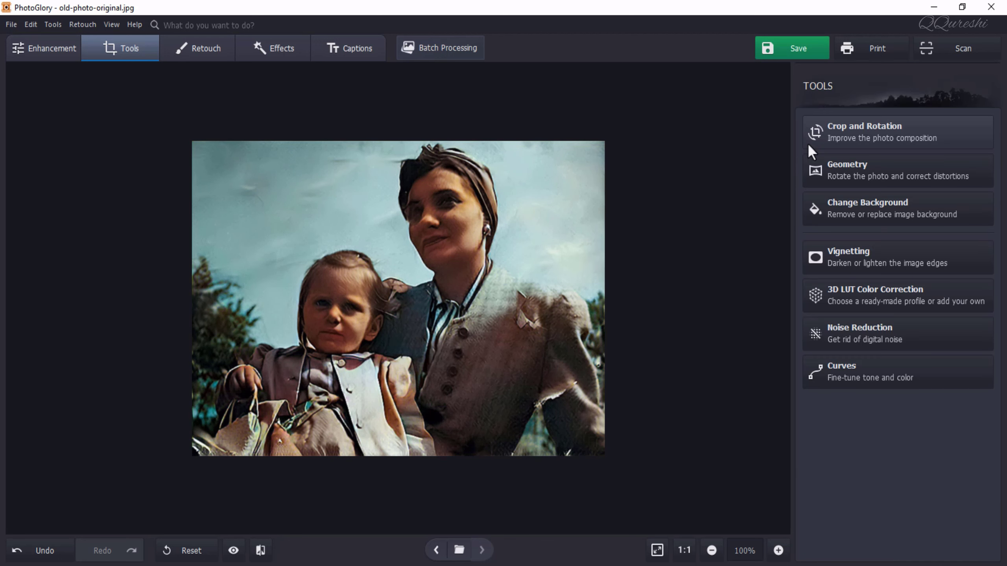
- Apply noise reduction to the photo with an amount of 26
{"action": "left_click", "coordinate": [852, 338]}
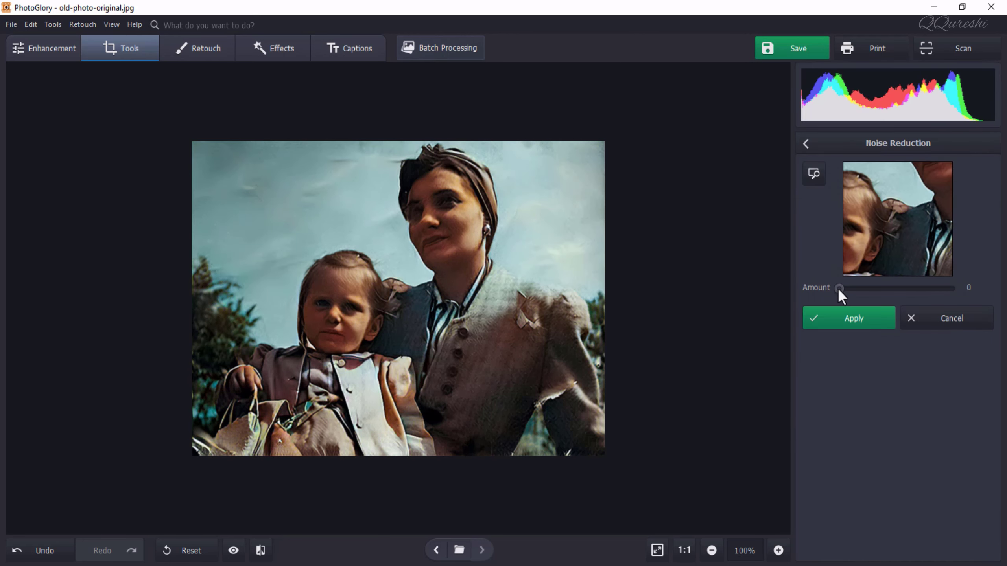
{"action": "left_click_drag", "start_coordinate": [839, 289], "coordinate": [868, 289]}
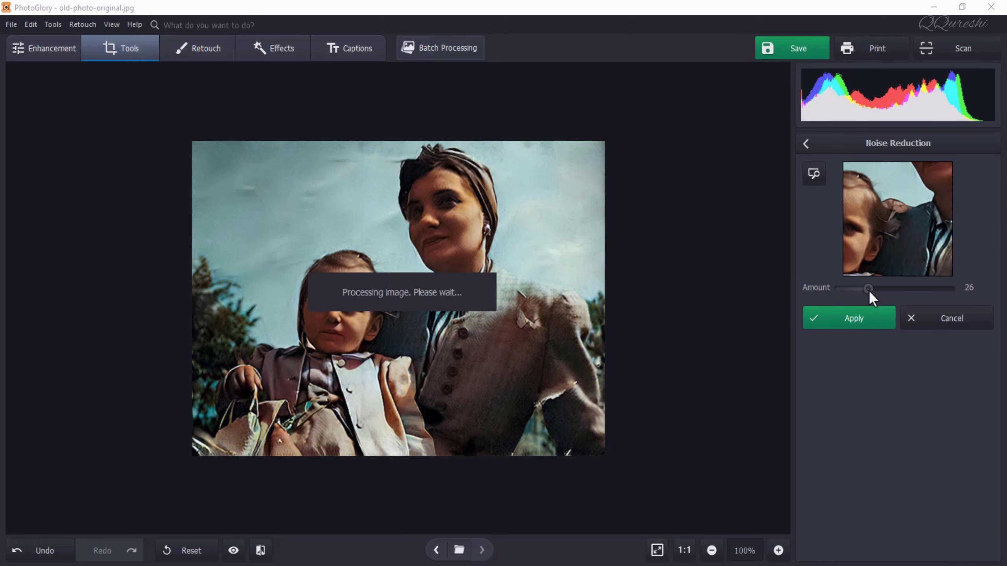
{"action": "left_click", "coordinate": [846, 319]}
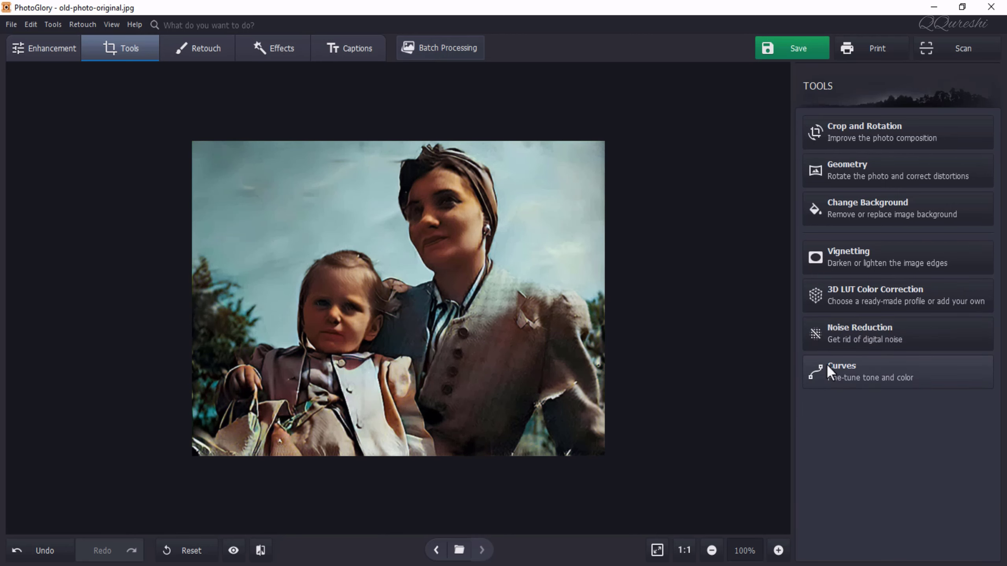
- Try brushing teal (RGB 9, 97, 88) over the trees beside the child with the manual Coloring tool
{"action": "left_click", "coordinate": [213, 49]}
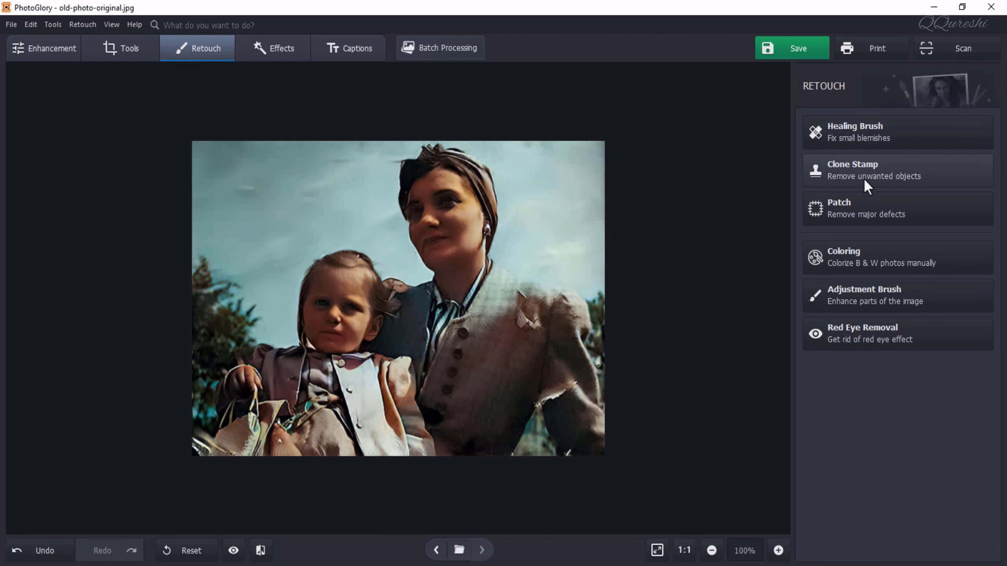
{"action": "left_click", "coordinate": [860, 256]}
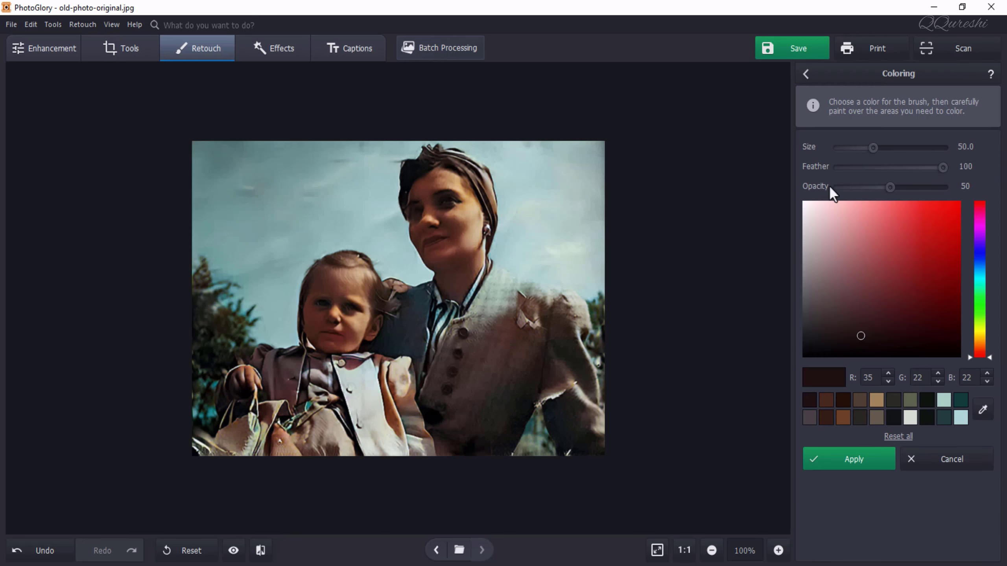
{"action": "left_click", "coordinate": [872, 265]}
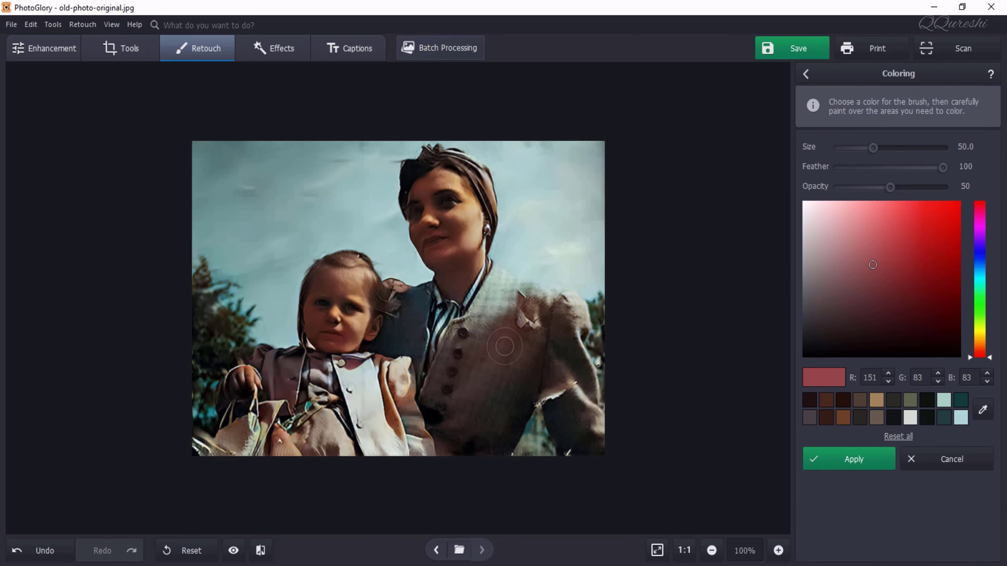
{"action": "left_click", "coordinate": [957, 400]}
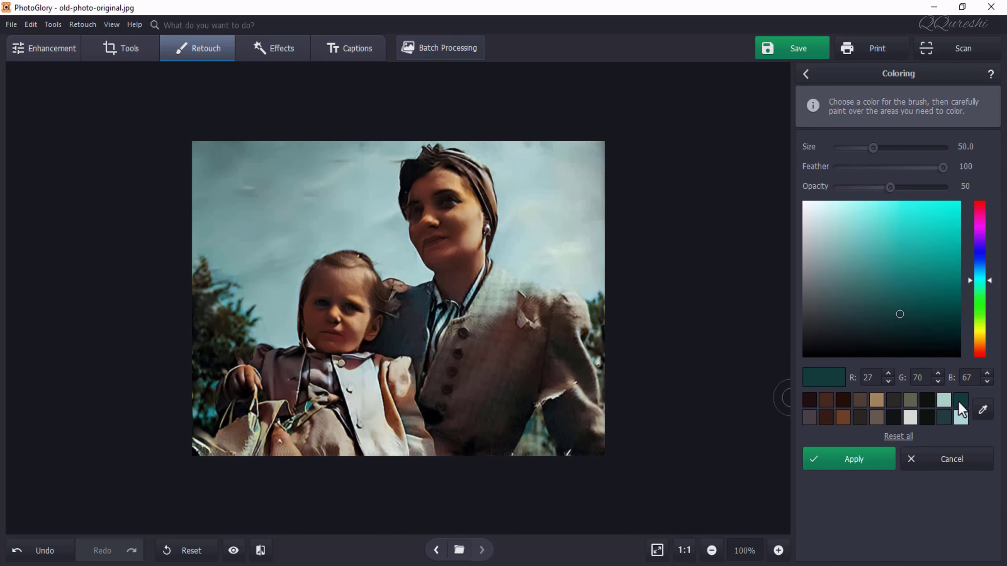
{"action": "left_click", "coordinate": [946, 297]}
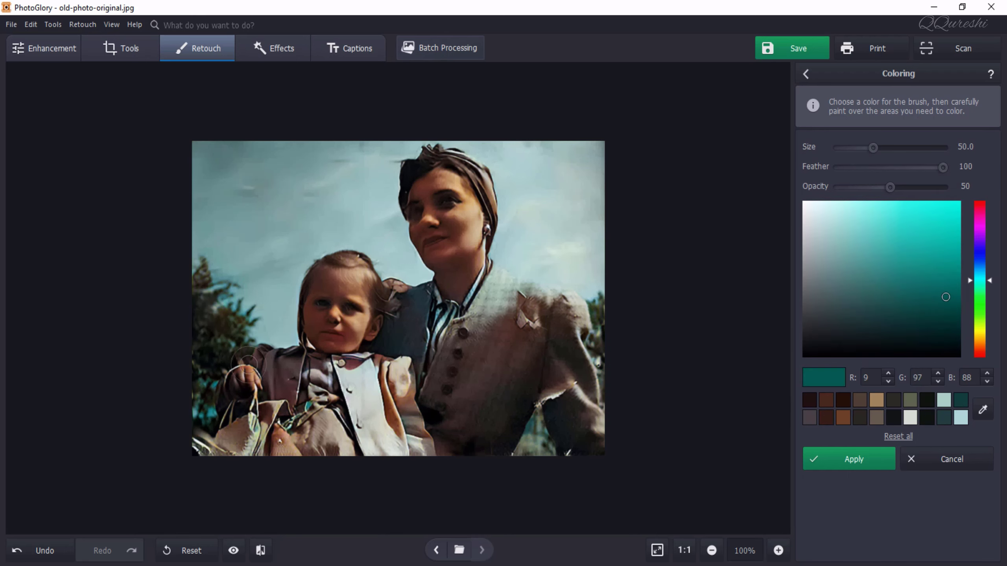
{"action": "mouse_move", "coordinate": [203, 337]}
{"action": "left_mouse_down"}
{"action": "mouse_move", "coordinate": [193, 283]}
{"action": "mouse_move", "coordinate": [193, 320]}
{"action": "mouse_move", "coordinate": [218, 345]}
{"action": "mouse_move", "coordinate": [229, 325]}
{"action": "mouse_move", "coordinate": [203, 363]}
{"action": "mouse_move", "coordinate": [200, 408]}
{"action": "left_mouse_up"}
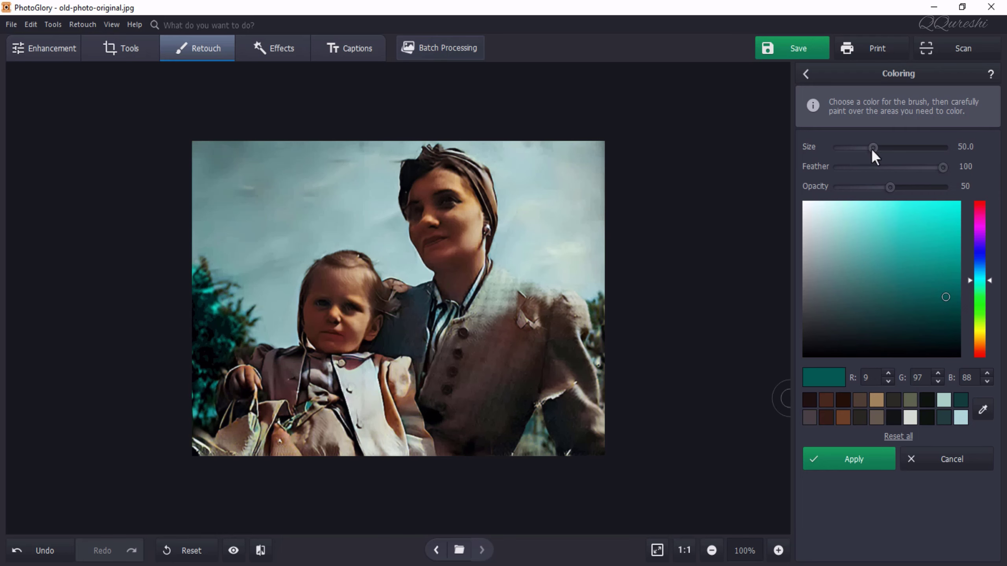
- Lower the coloring brush opacity to 15, undo the teal stroke on the trees and close the coloring by applying it
{"action": "left_click_drag", "start_coordinate": [891, 190], "coordinate": [857, 190]}
{"action": "key", "text": "ctrl+z"}
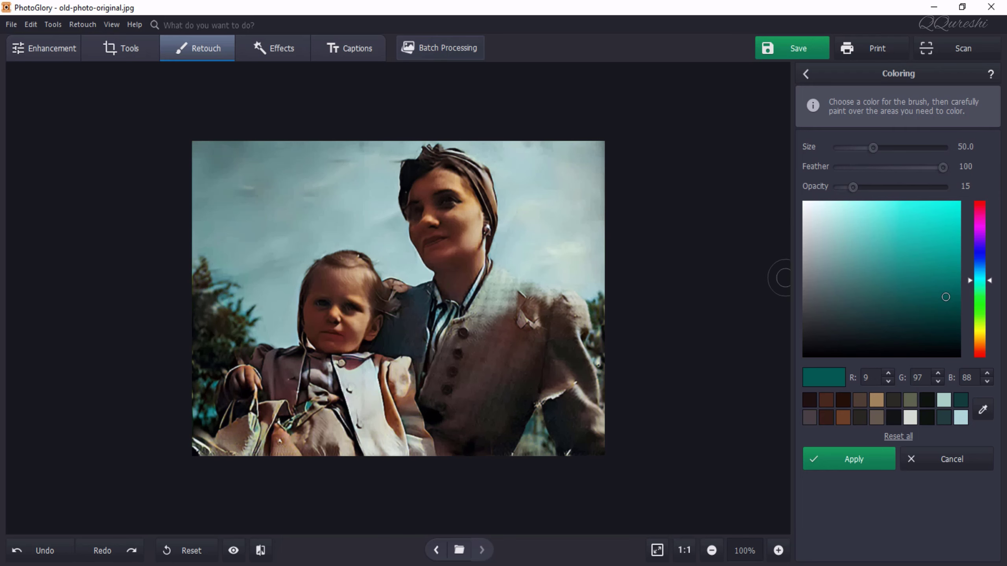
{"action": "left_click", "coordinate": [847, 461]}
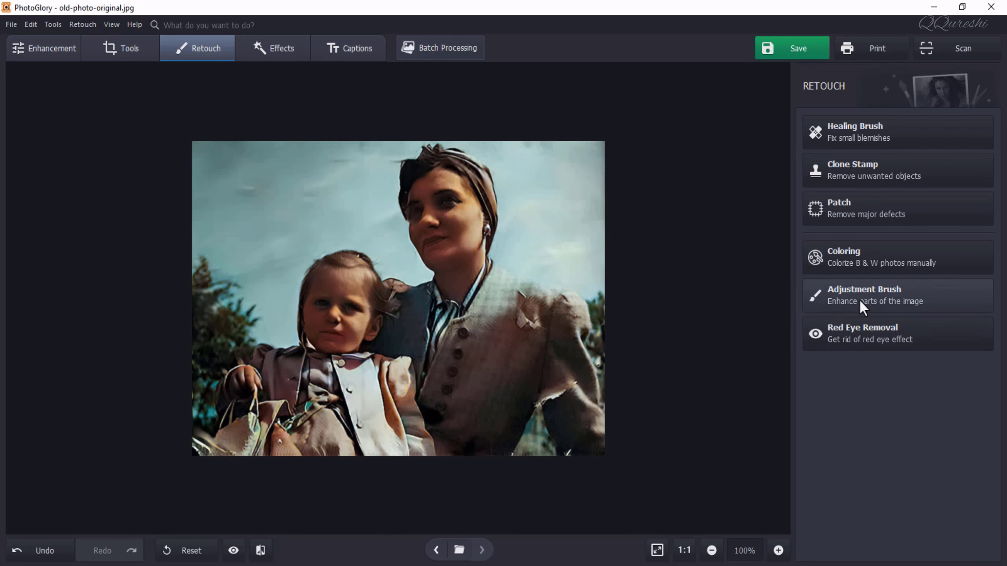
- Try the SX-70 Blend Film effect, then apply the Fuji Provia 400X film effect with its amount reduced to about 40 percent
{"action": "left_click", "coordinate": [280, 51]}
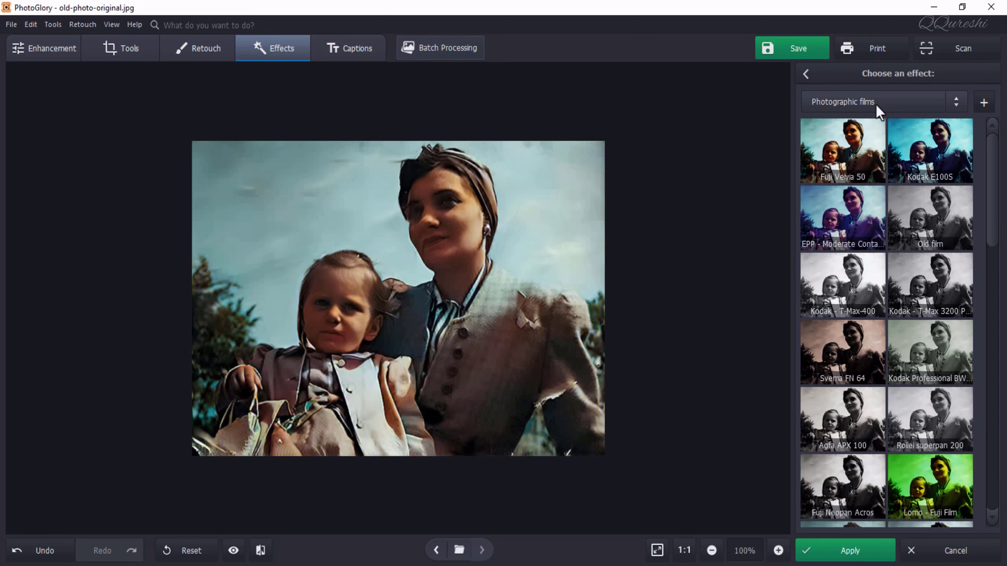
{"action": "scroll", "coordinate": [882, 286], "scroll_direction": "down", "scroll_amount": 5}
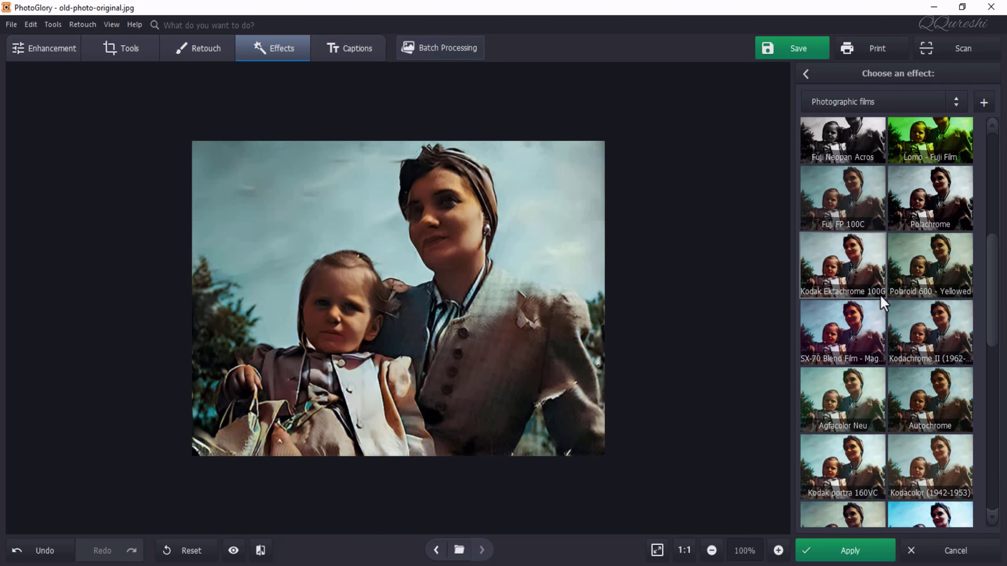
{"action": "scroll", "coordinate": [879, 294], "scroll_direction": "down", "scroll_amount": 3}
{"action": "left_click", "coordinate": [851, 254]}
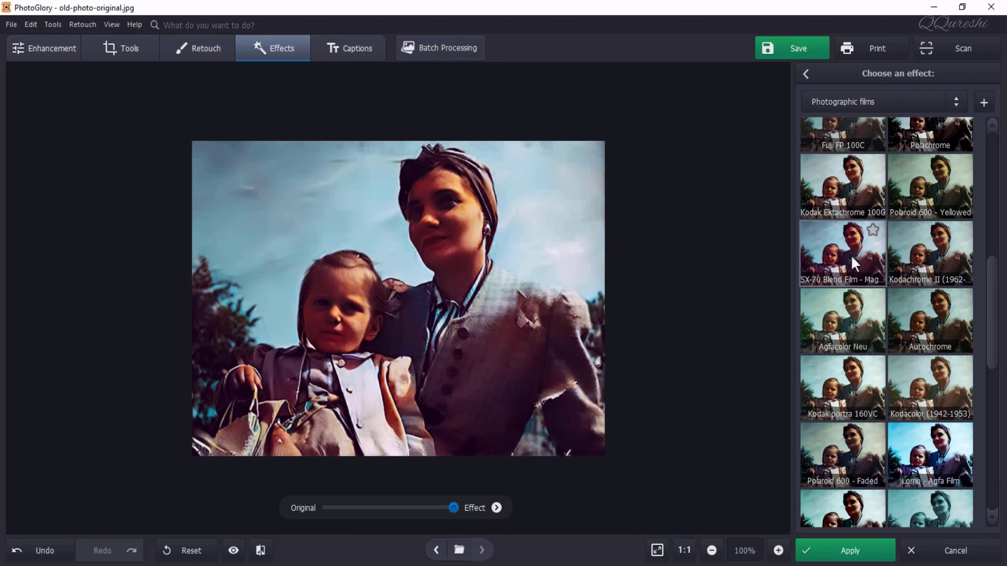
{"action": "scroll", "coordinate": [868, 313], "scroll_direction": "down", "scroll_amount": 8}
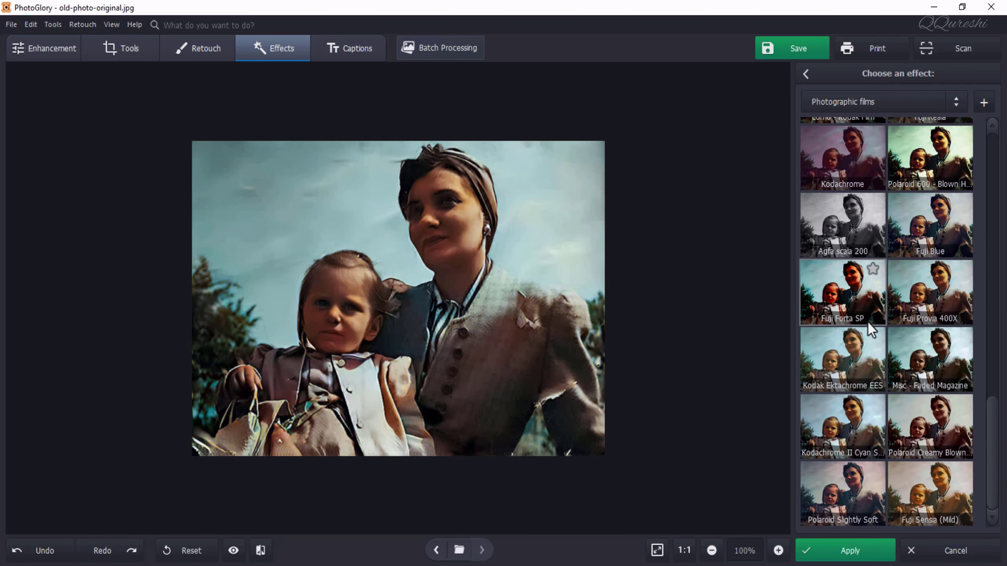
{"action": "left_click", "coordinate": [931, 291]}
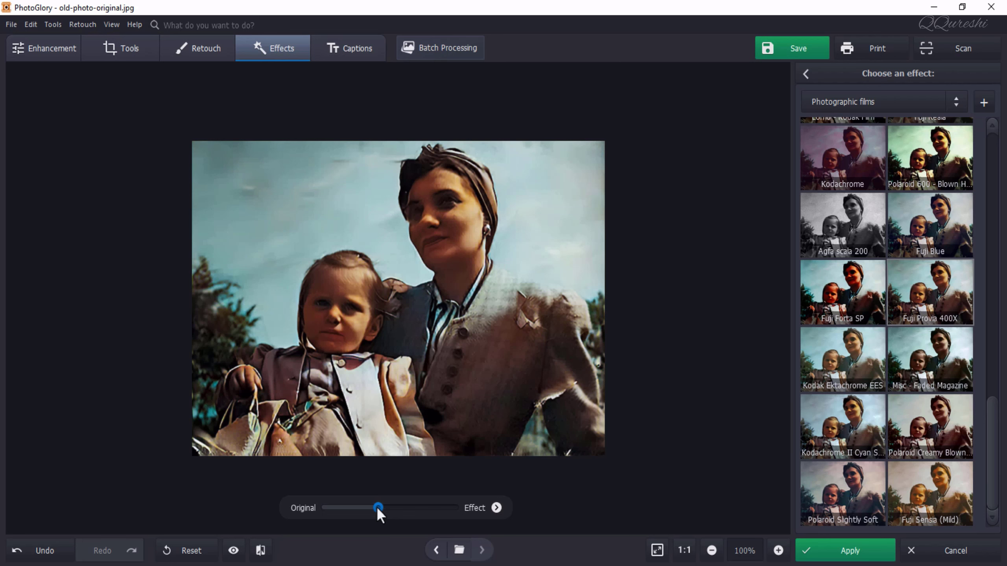
{"action": "left_click", "coordinate": [846, 553]}
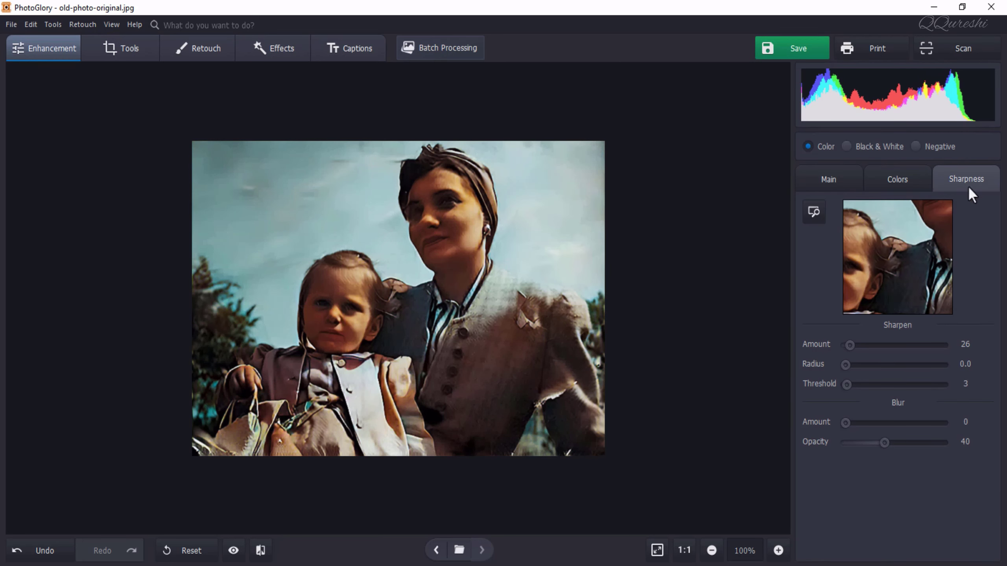
- Review the photo's main tone, sharpness and individual color enhancement settings
{"action": "left_click", "coordinate": [822, 176]}
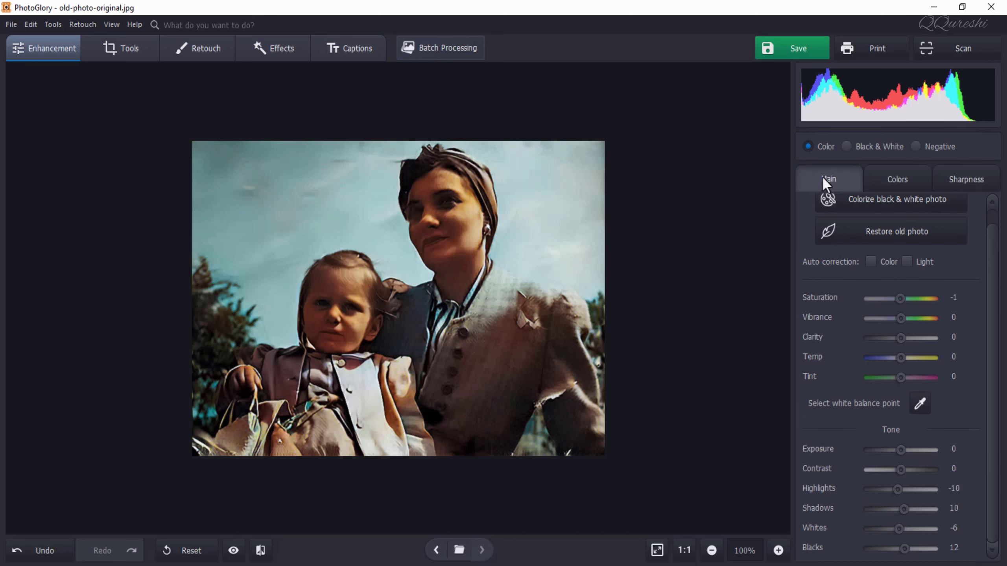
{"action": "left_click", "coordinate": [991, 181]}
{"action": "left_click", "coordinate": [902, 181]}
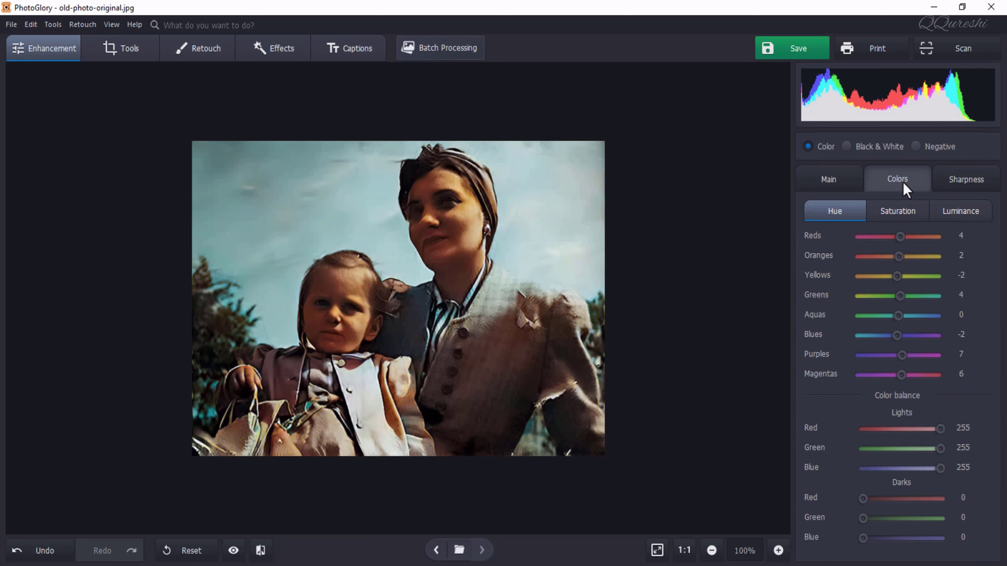
{"action": "left_click", "coordinate": [814, 184]}
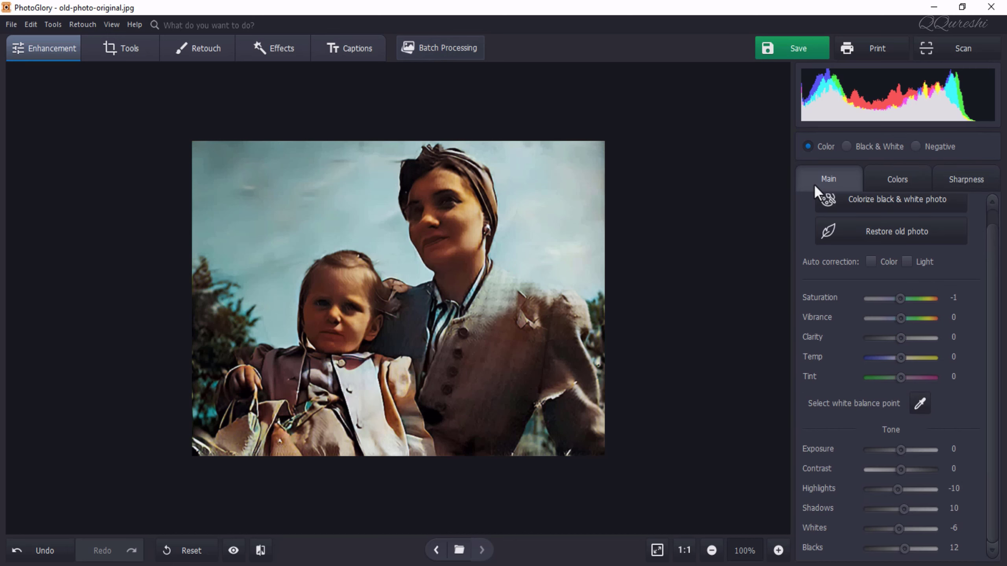
- Look at the caption options and the batch processing image selection, leaving without choosing any images
{"action": "left_click", "coordinate": [347, 48]}
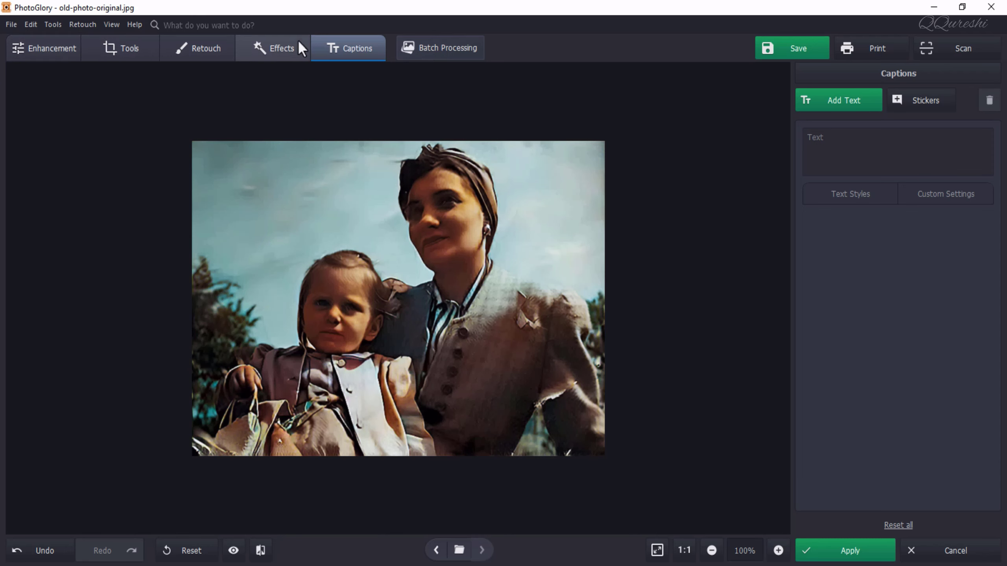
{"action": "left_click", "coordinate": [451, 52]}
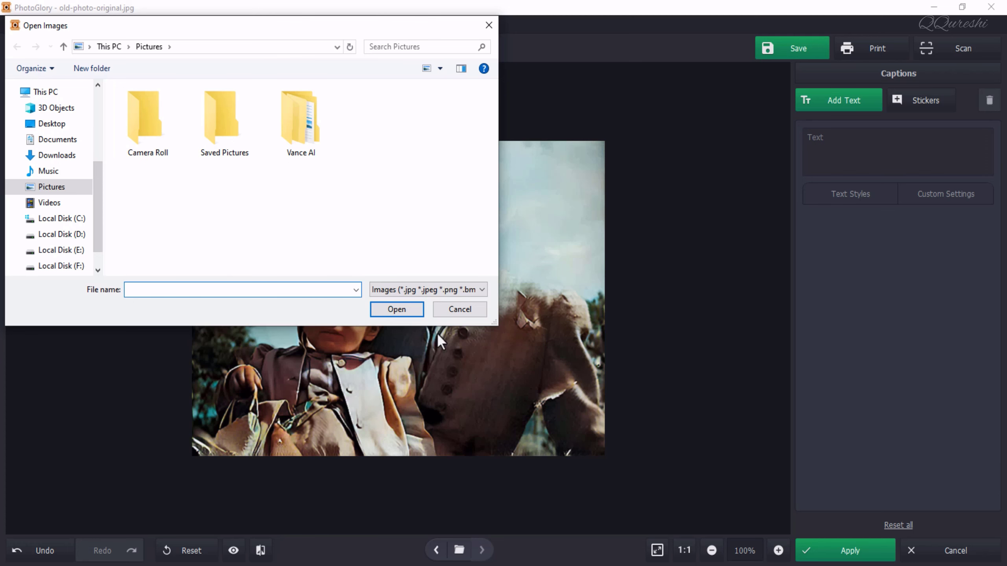
{"action": "left_click", "coordinate": [460, 309]}
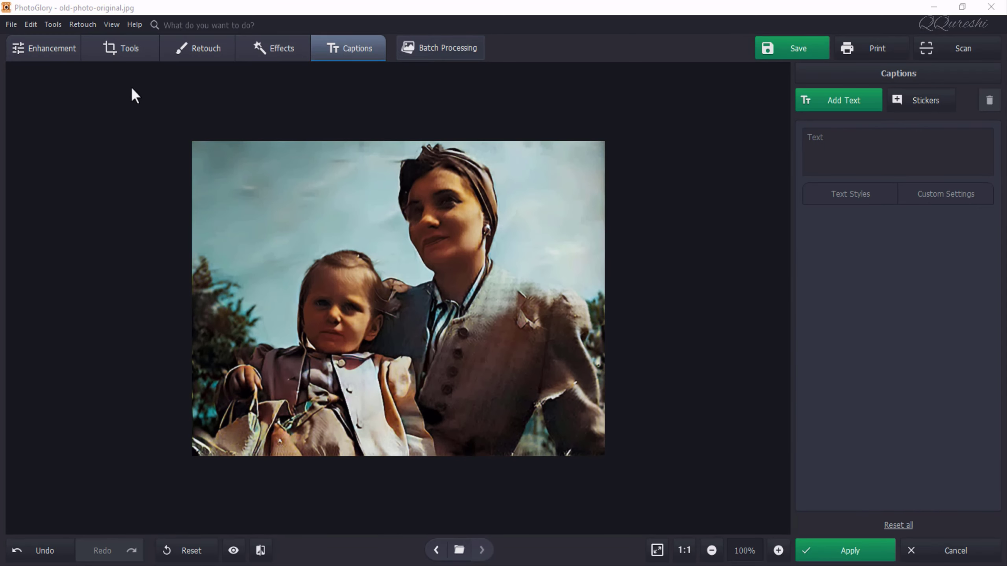
- Check the program's version and feature information, then close it
{"action": "left_click", "coordinate": [134, 25]}
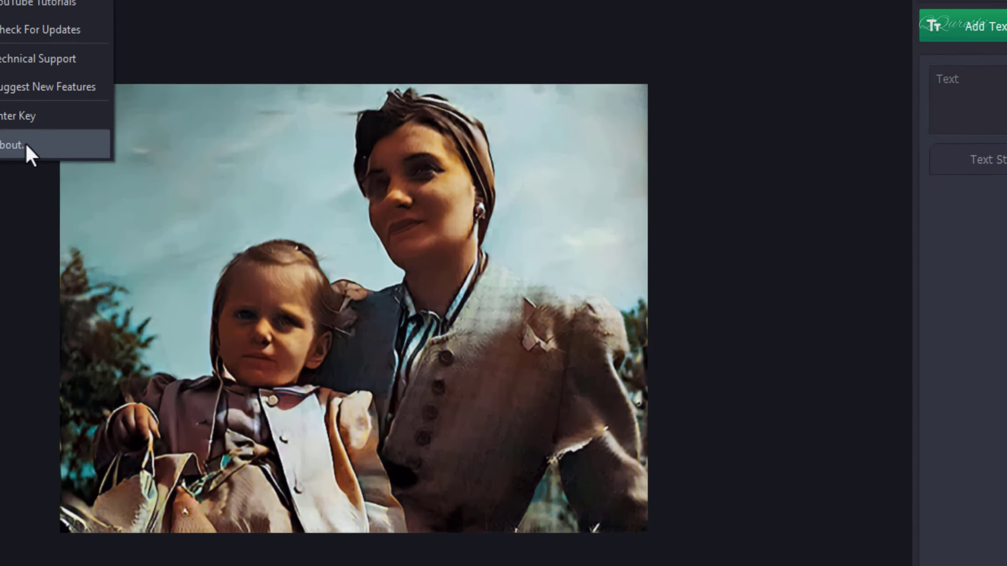
{"action": "left_click", "coordinate": [169, 183]}
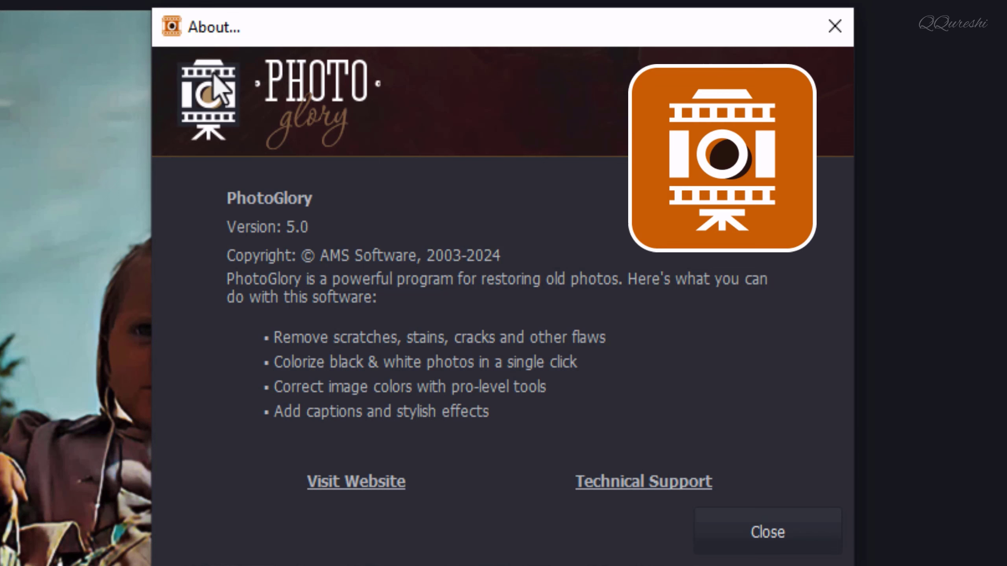
{"action": "left_click", "coordinate": [806, 533]}
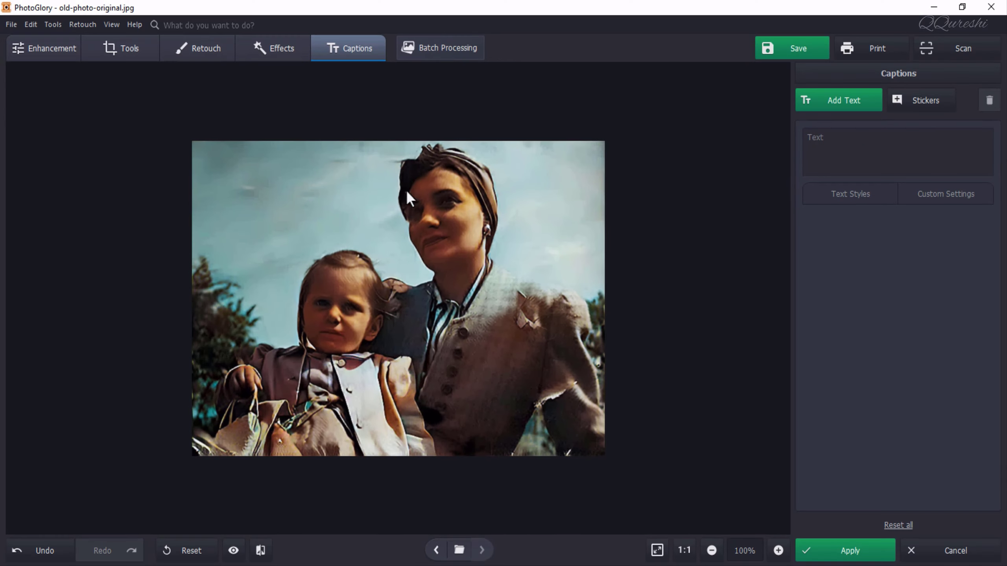
{"action": "left_click", "coordinate": [45, 51]}
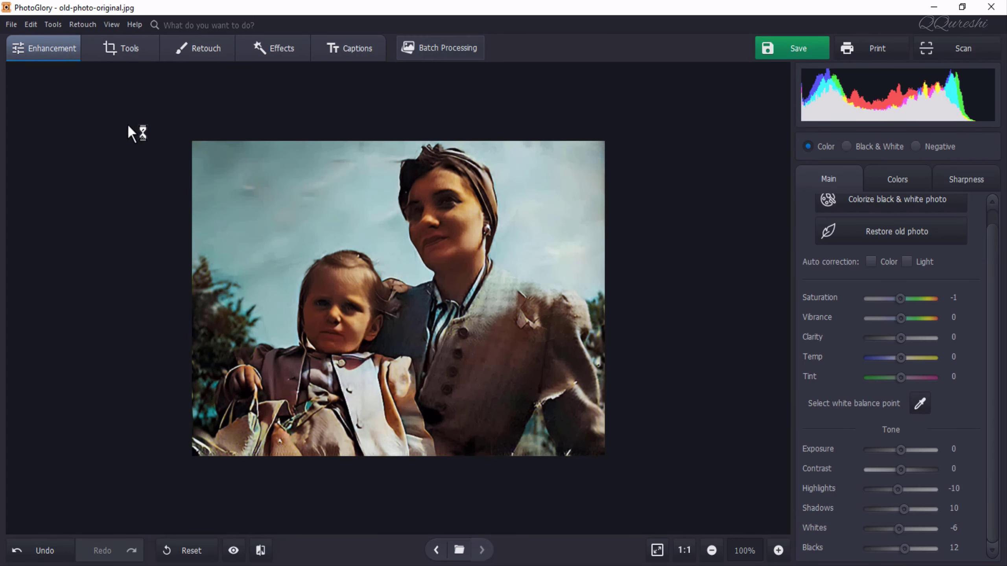
{"action": "left_click", "coordinate": [12, 25]}
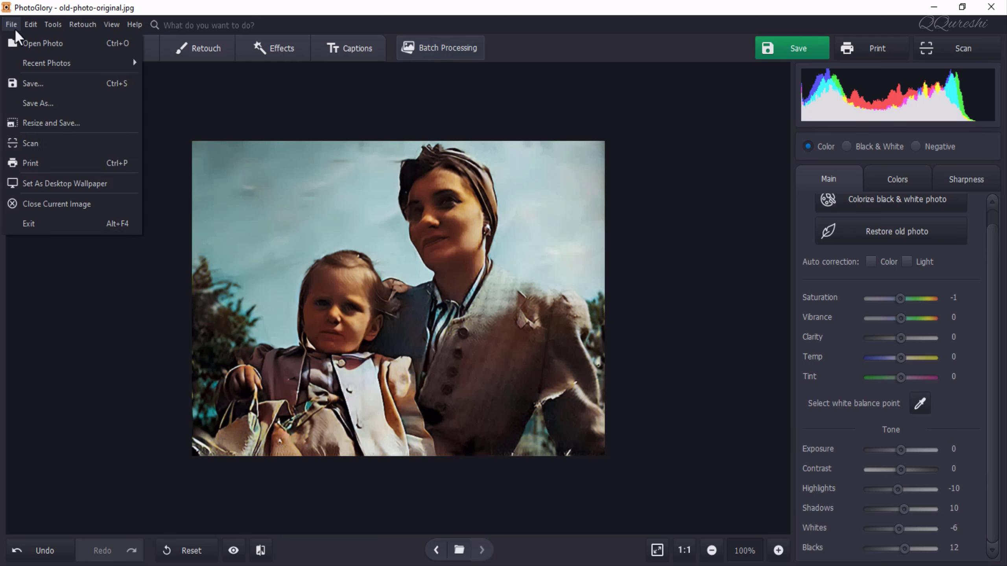
{"action": "mouse_move", "coordinate": [55, 30]}
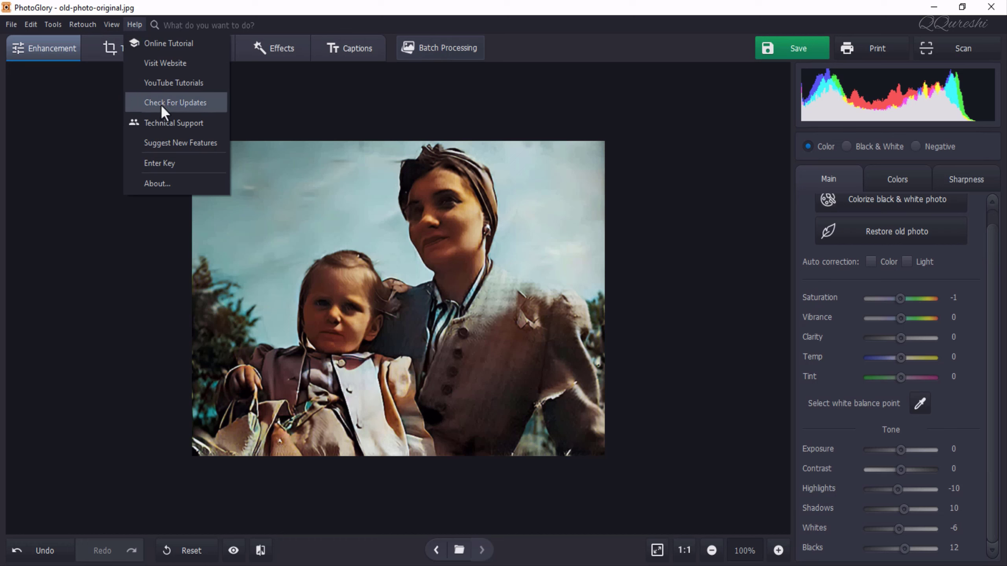
{"action": "left_click", "coordinate": [104, 345]}
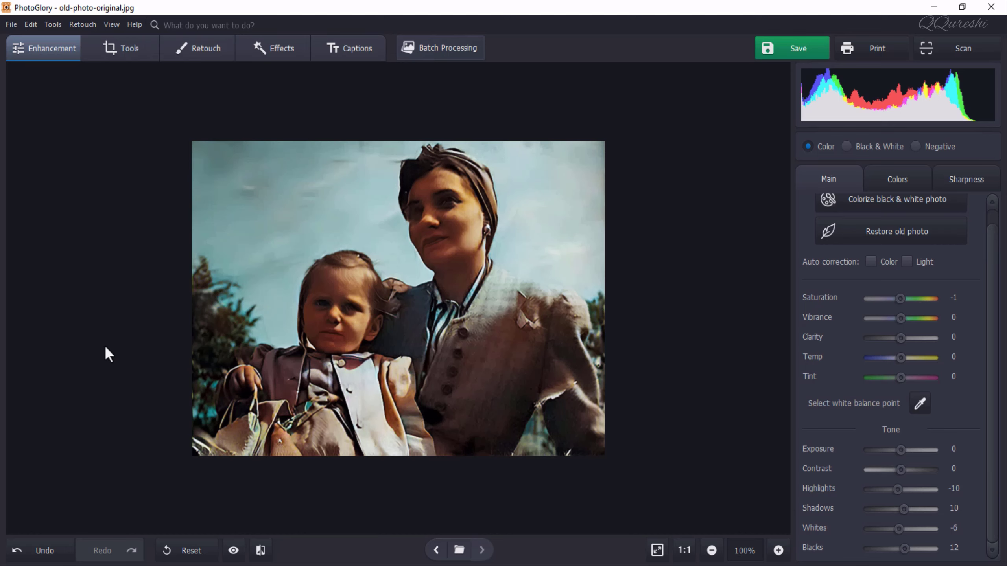